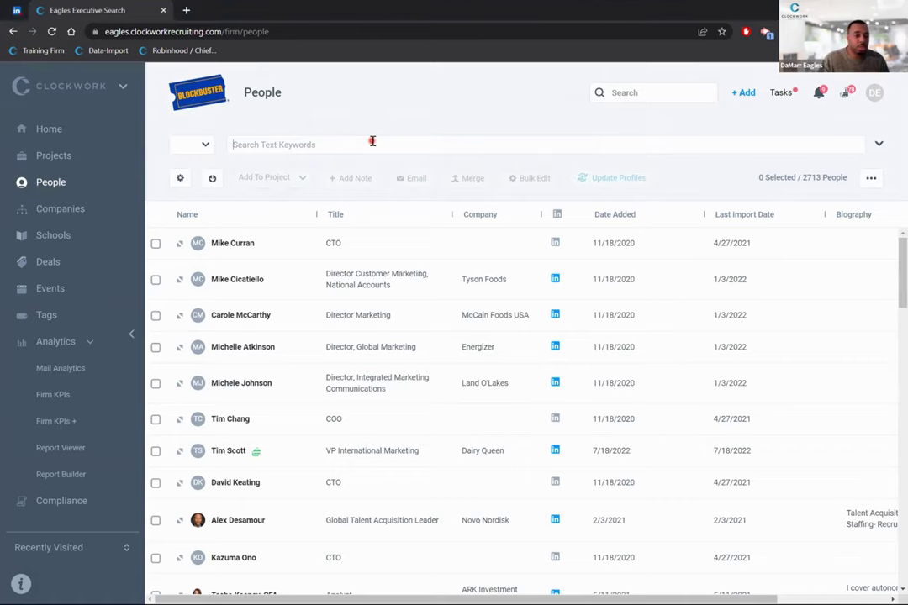
- Expand the People filter panel from the Search Text Keywords box
left_click(372, 144)
- Add 'california' as a keyword chip (78 people) and add a new AND criteria row
type("california")
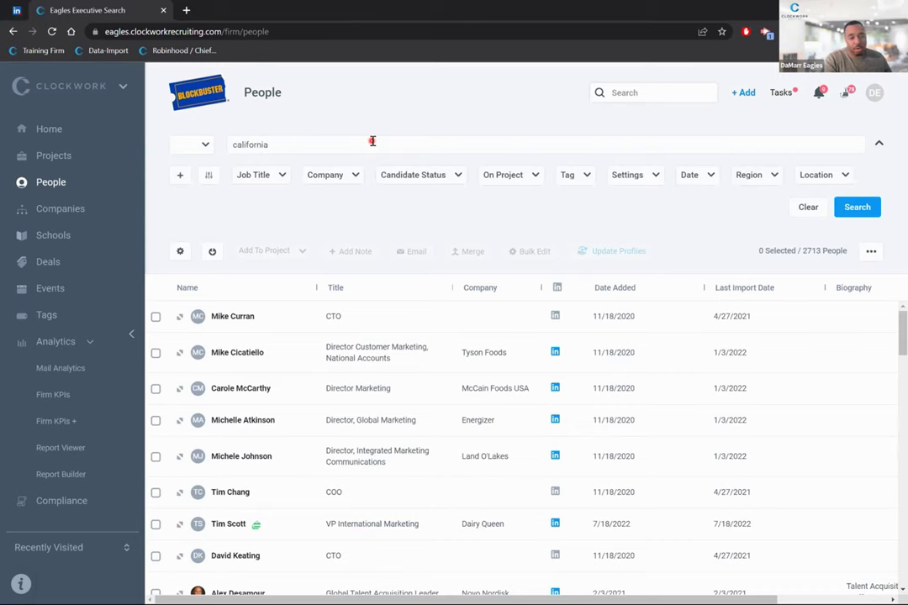
key("Return")
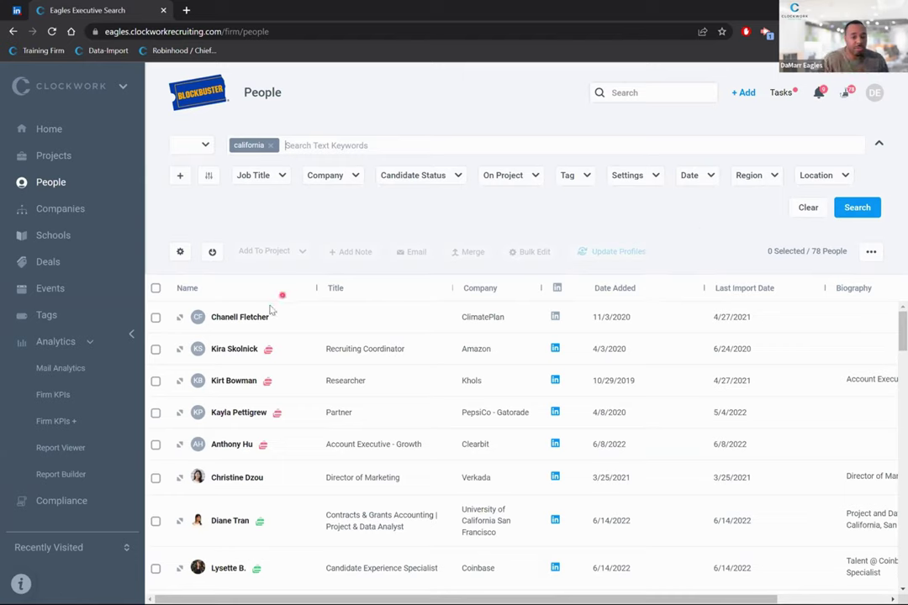
left_click(199, 479)
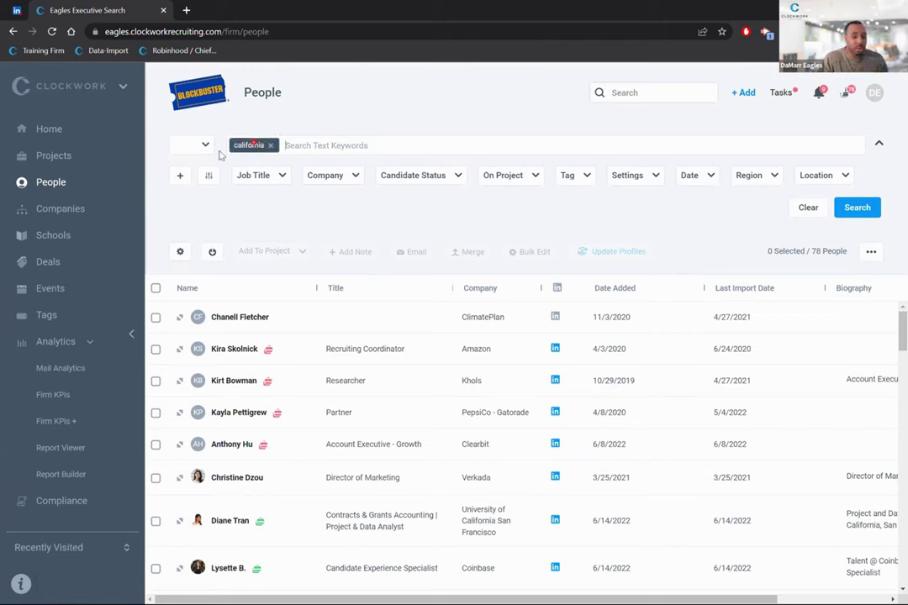
- Add an AND 'marketing' keyword criterion, narrowing results to 31 people
left_click(180, 179)
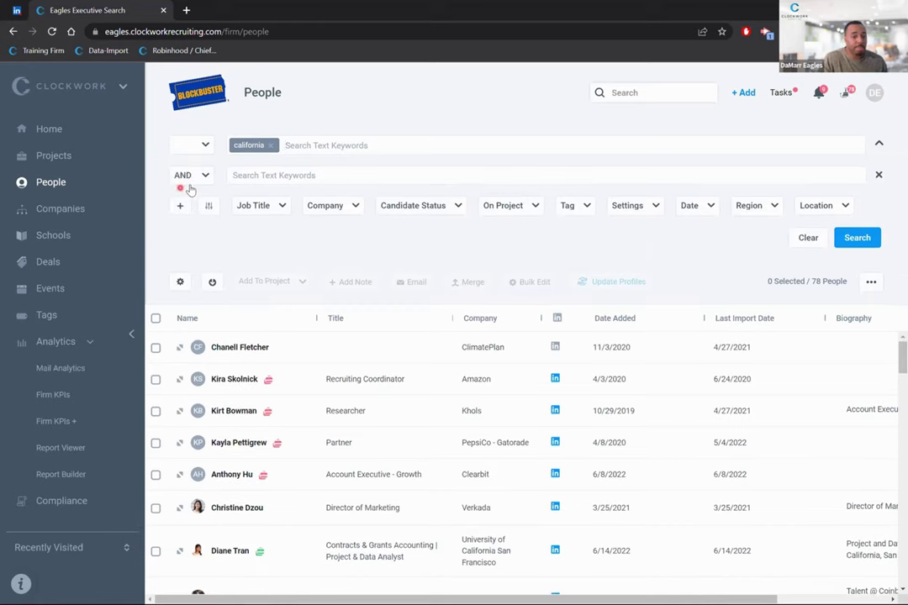
type("ma")
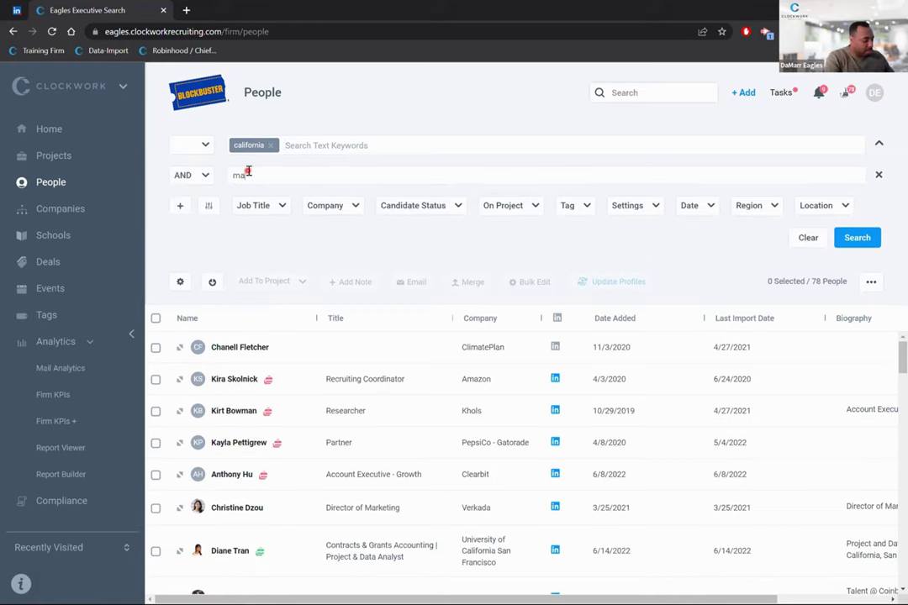
type("rketing")
key("Return")
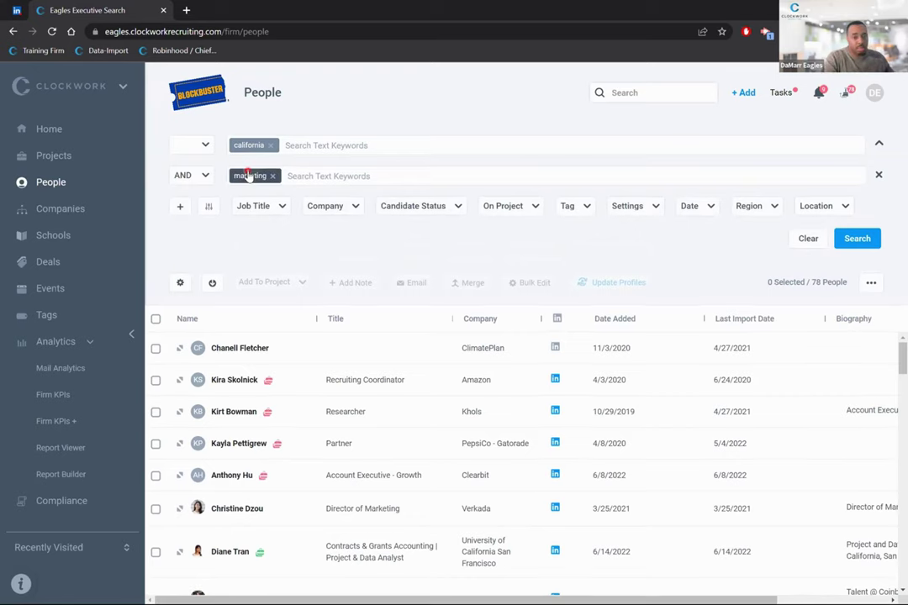
double_click(827, 283)
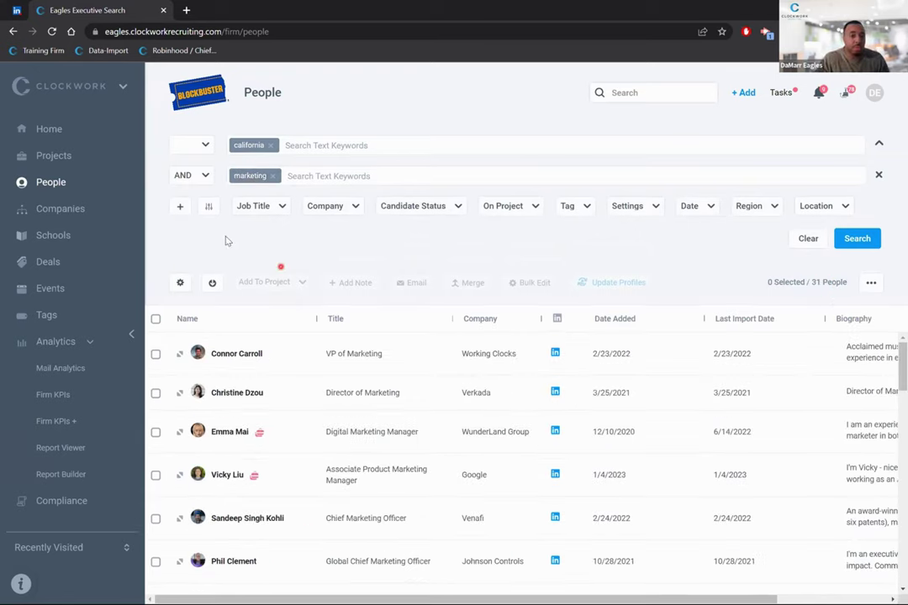
- Add a third criterion row, then delete it and the marketing row
left_click(178, 208)
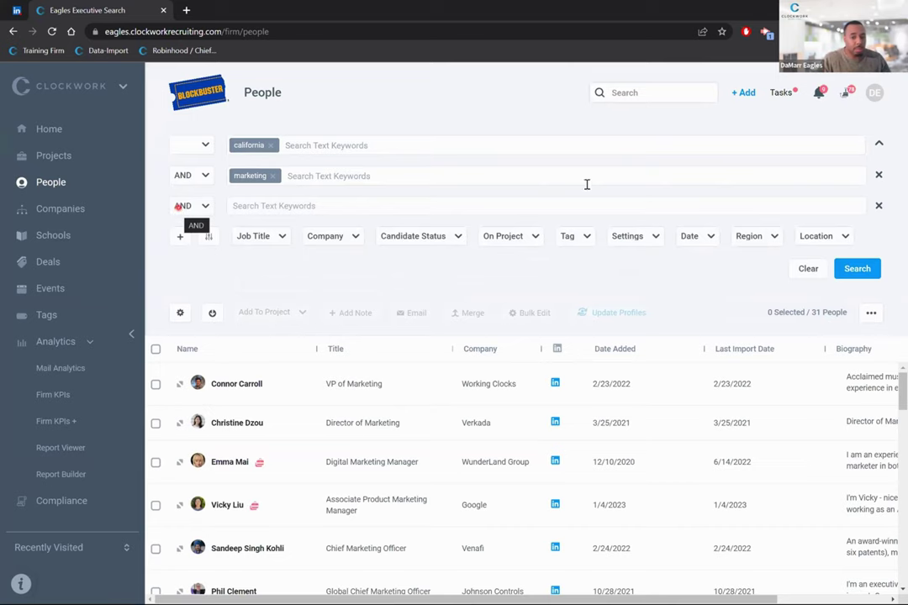
left_click(879, 205)
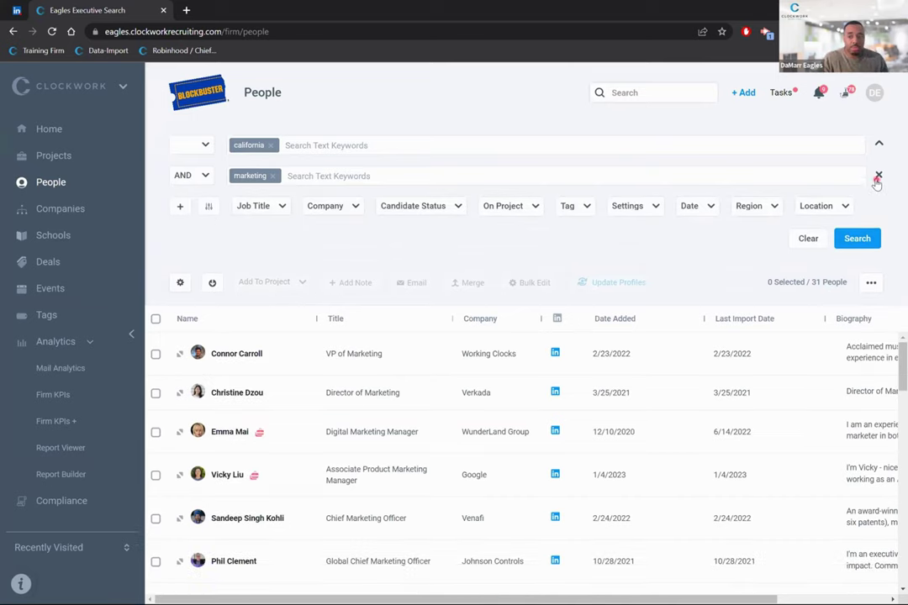
left_click(878, 178)
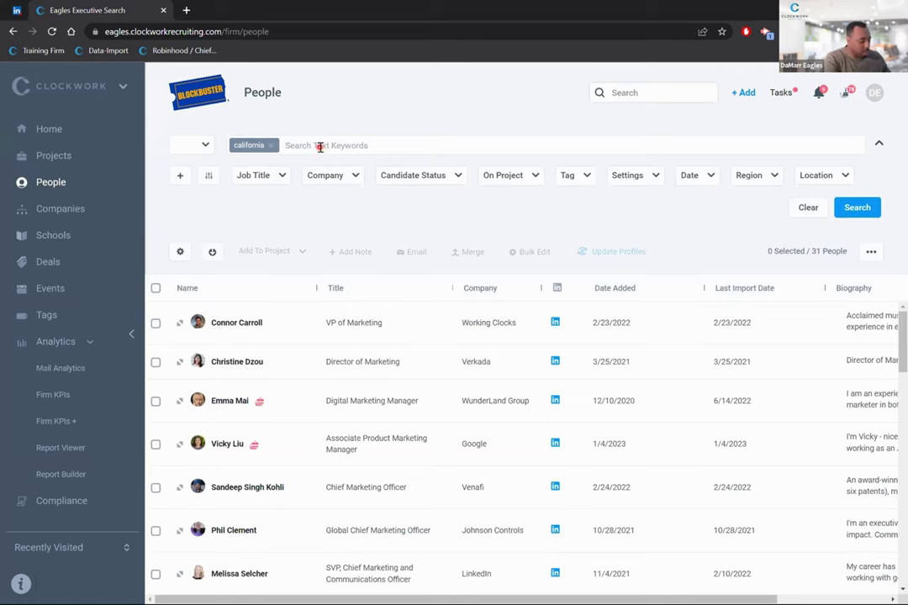
- Add 'marketing' beside 'california' in the same criterion, then remove it
type("marketing")
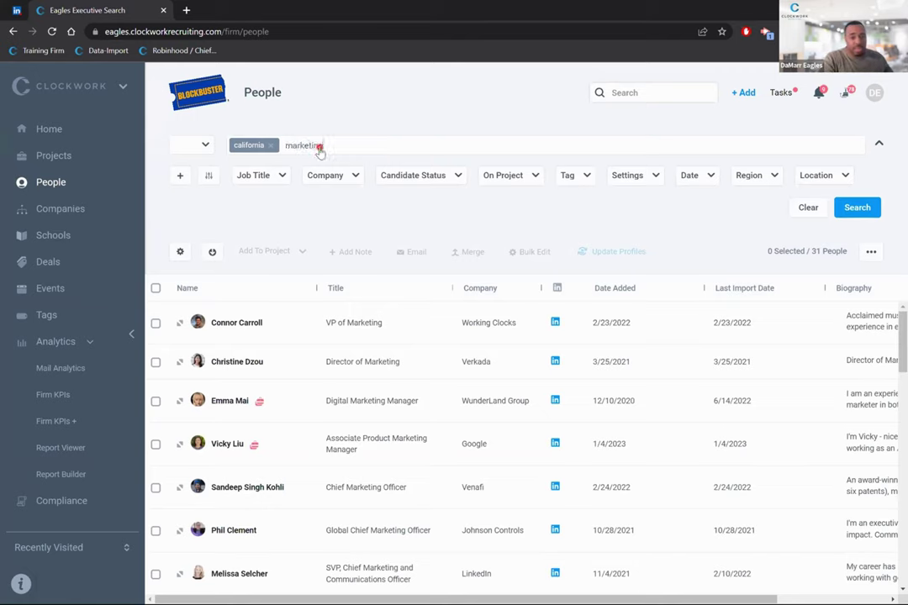
key("Return")
left_click_drag(827, 250, 800, 250)
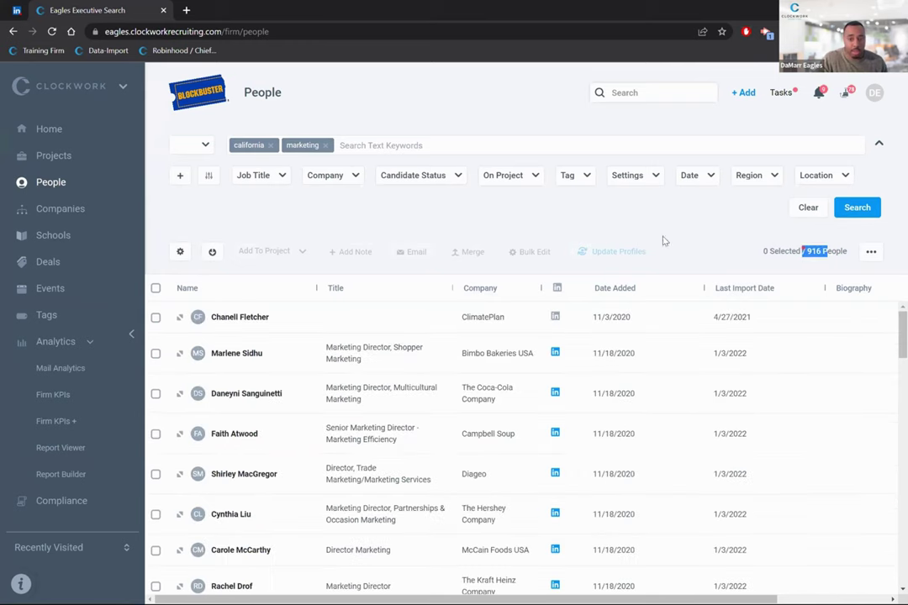
left_click(324, 145)
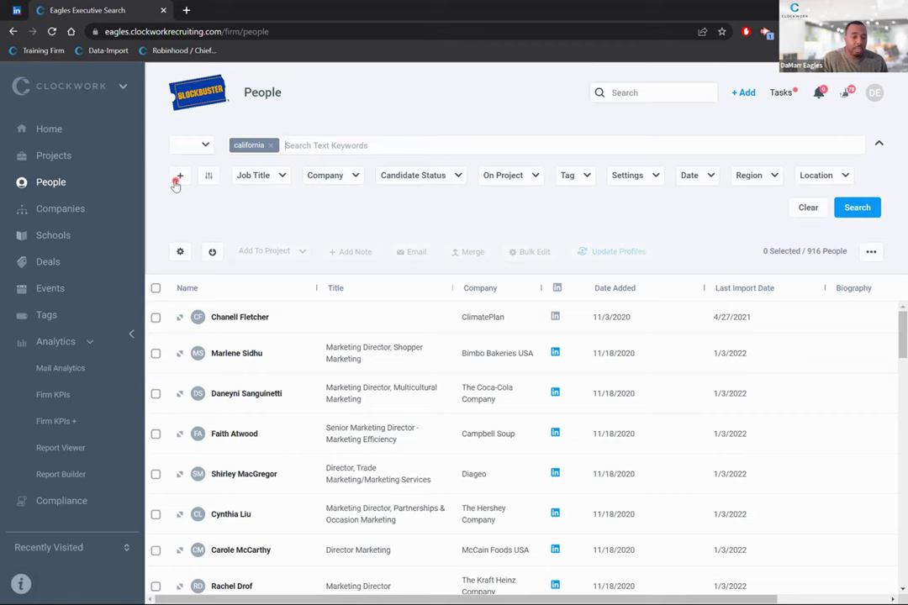
- Add 'marketing' as a separate AND criterion, keep AND, then clear all filters
left_click(179, 178)
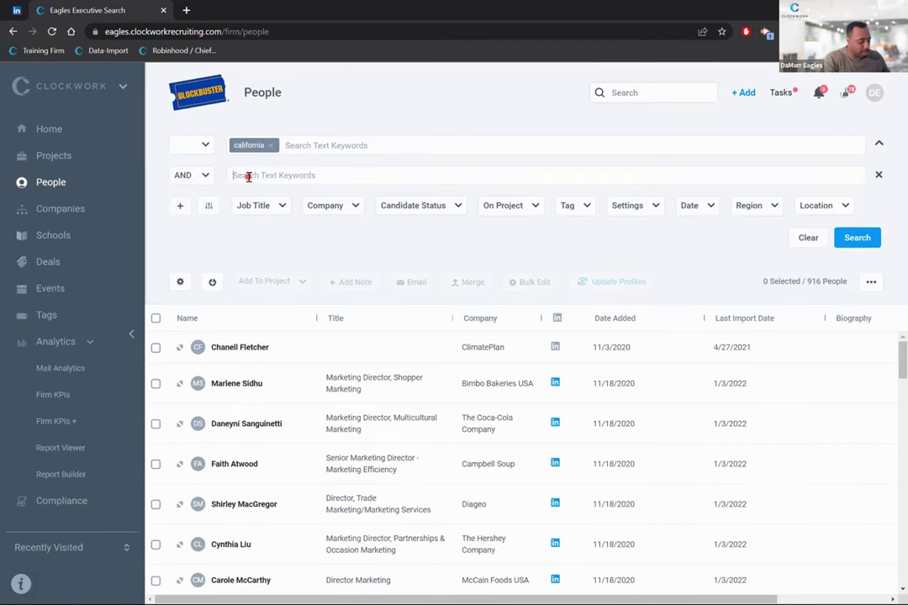
type("marketing")
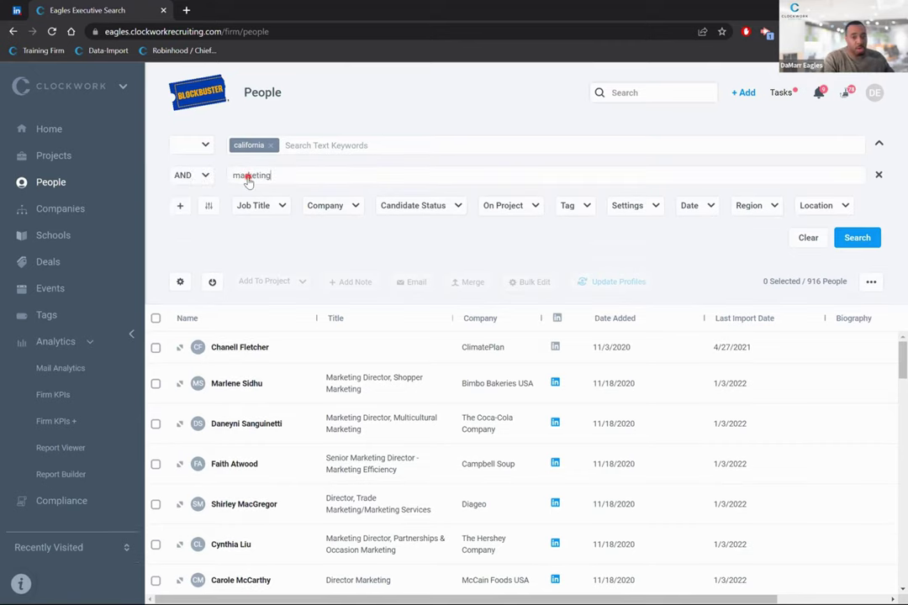
key("Return")
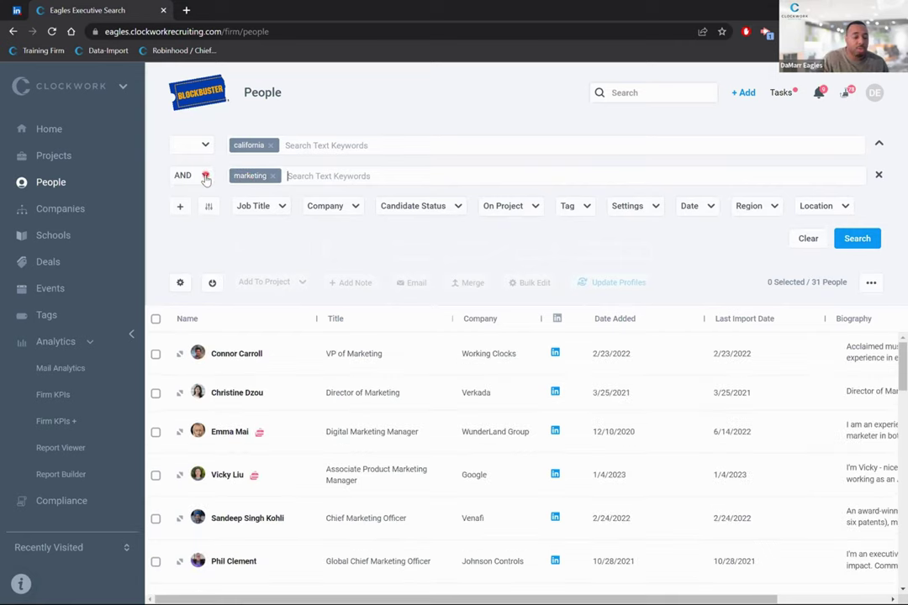
left_click(204, 176)
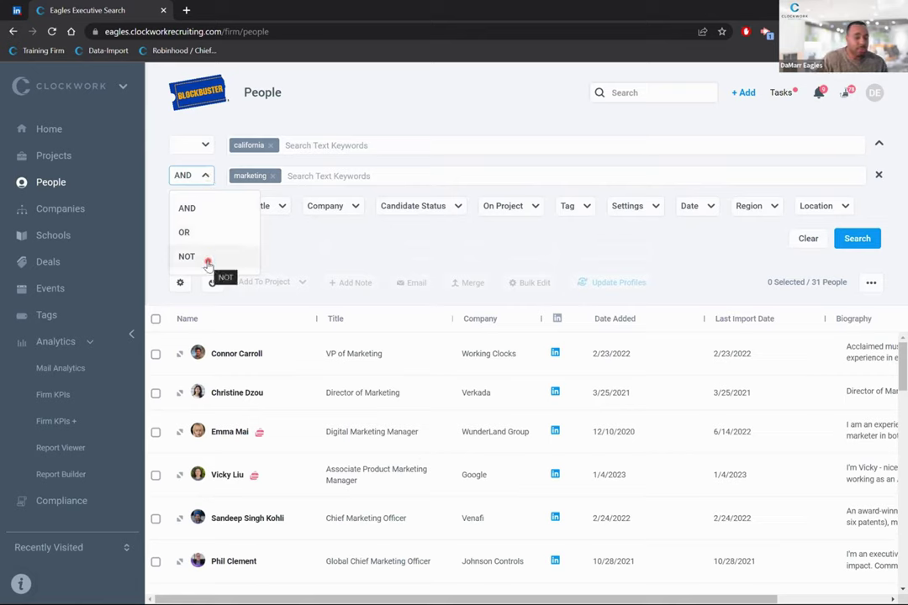
left_click(284, 258)
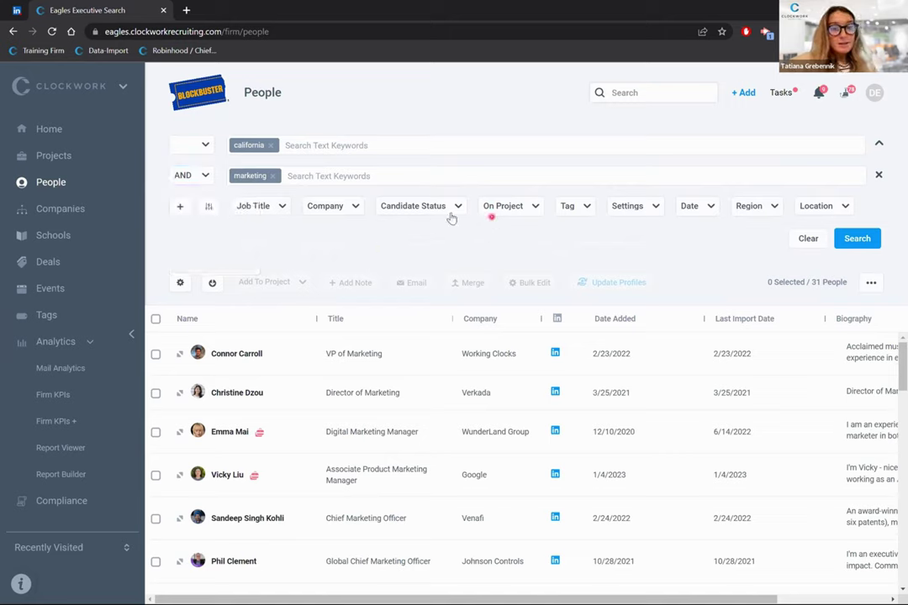
left_click(807, 239)
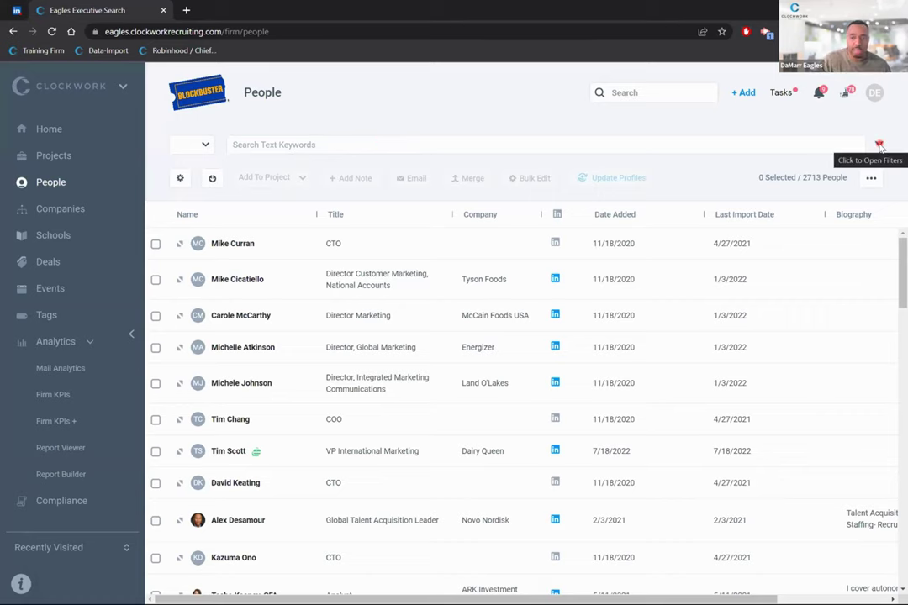
- Apply an Interviewing candidate status filter, leaving 28 people
left_click(879, 146)
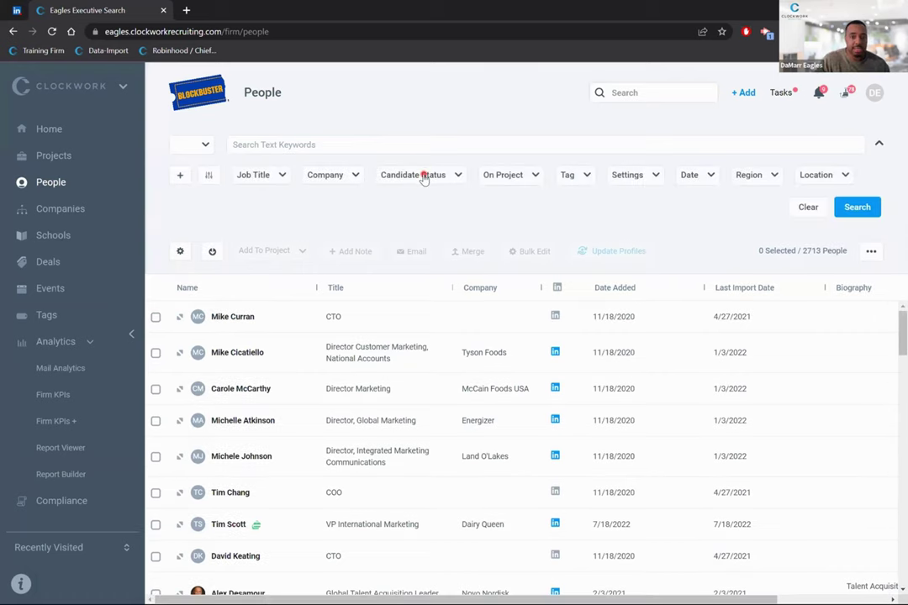
left_click(424, 178)
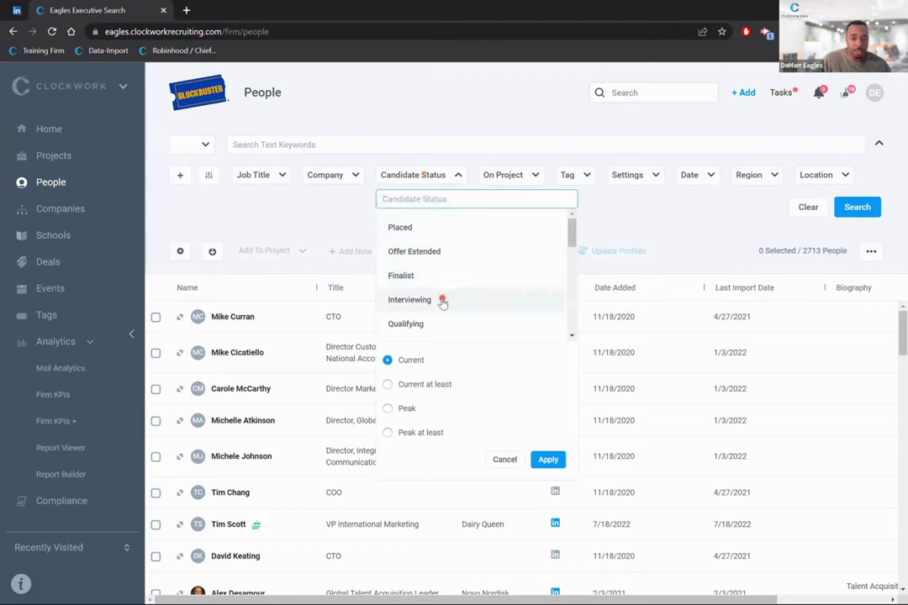
left_click(412, 300)
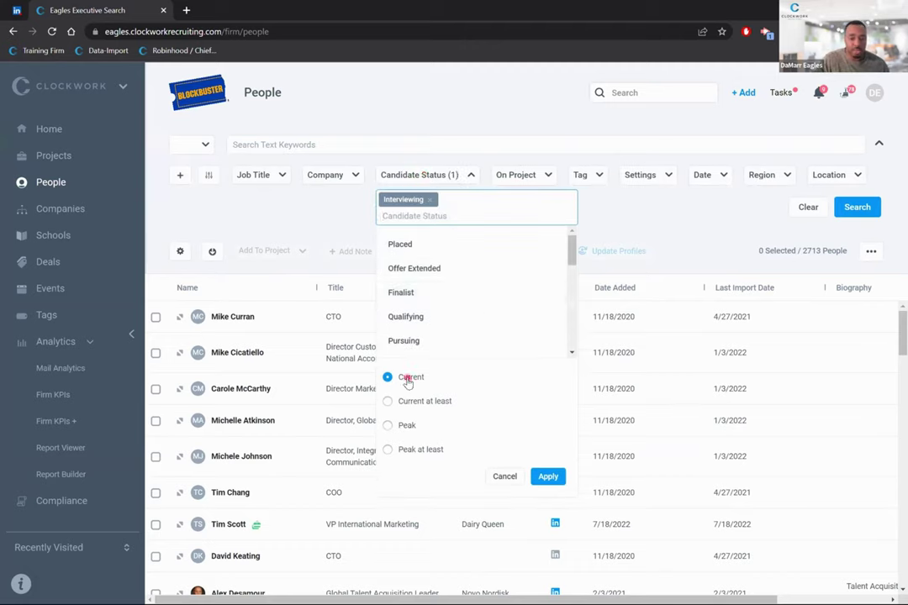
left_click(548, 476)
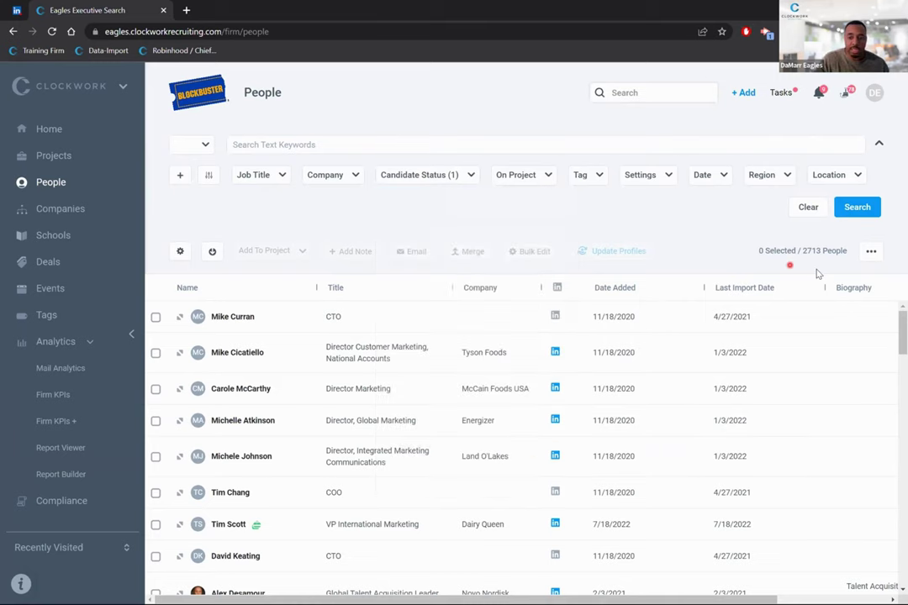
- Try the current and peak status 'at least Interviewing' options, then cancel the edits
left_click(420, 176)
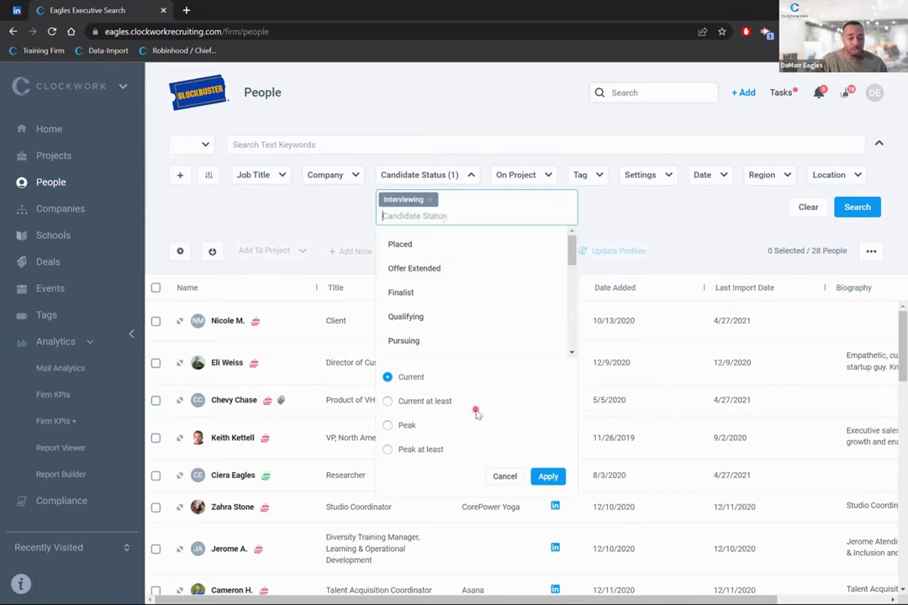
left_click(399, 404)
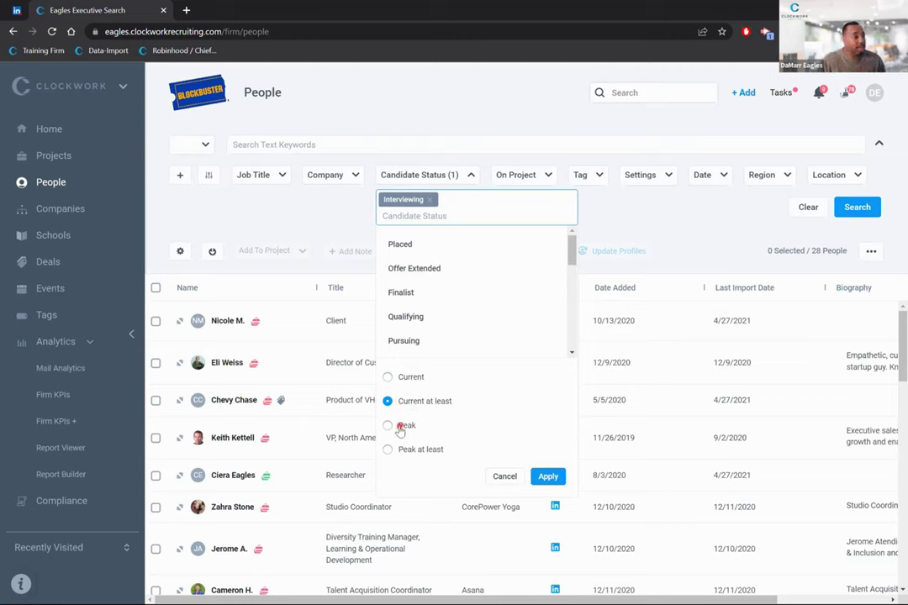
left_click(400, 426)
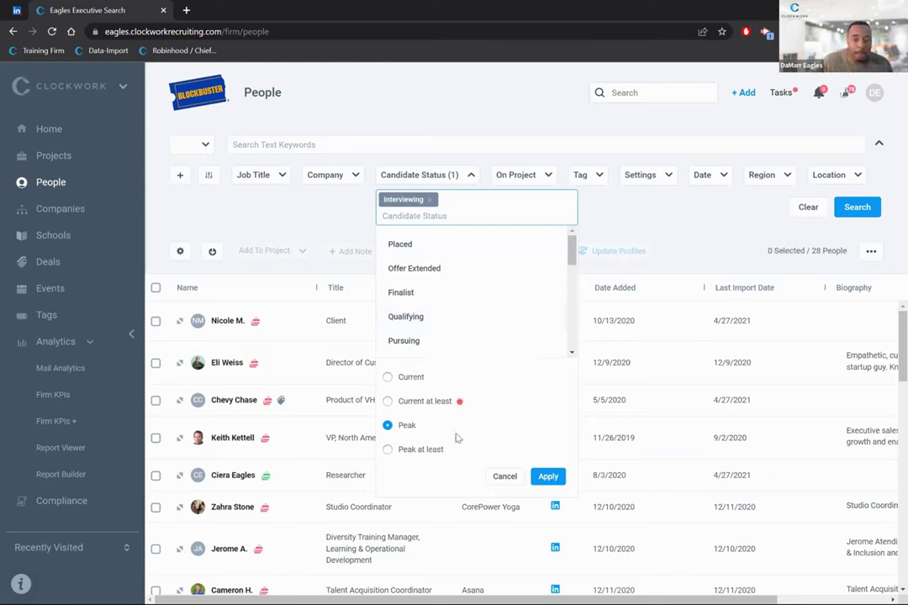
left_click(427, 450)
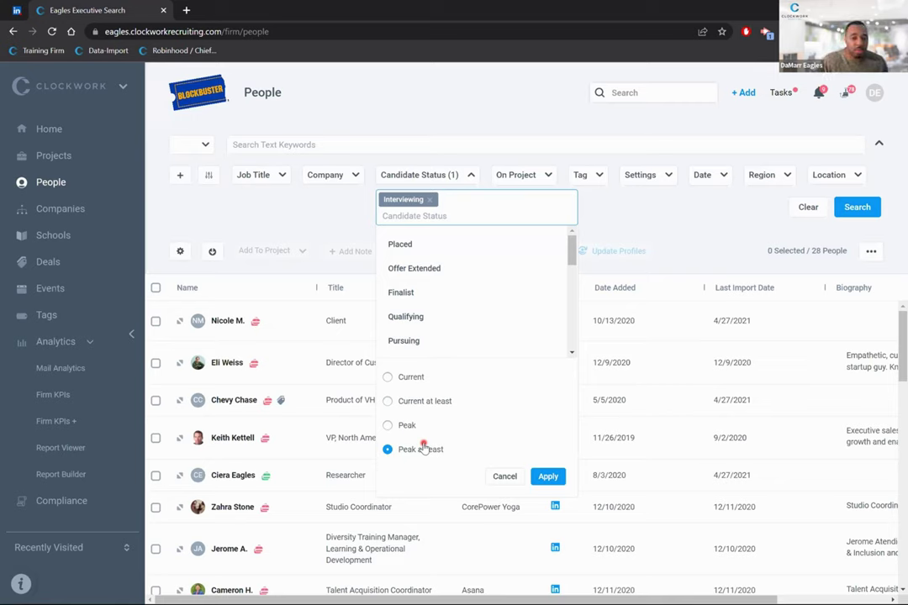
left_click(430, 200)
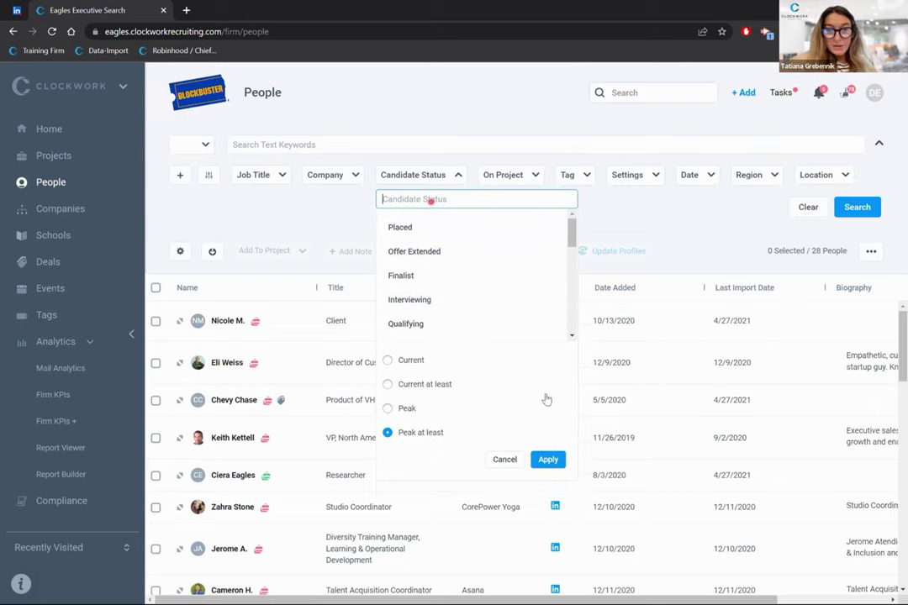
left_click(507, 461)
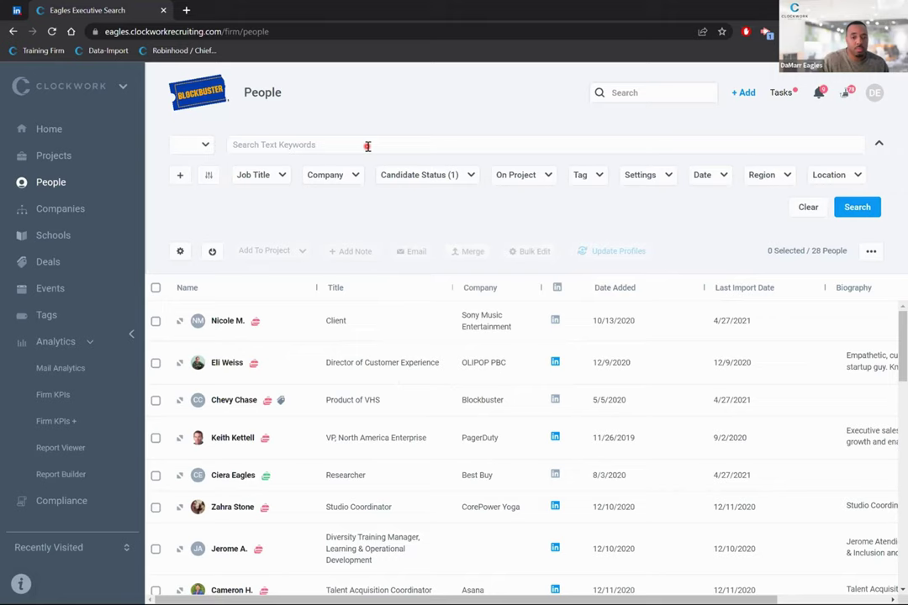
- Check the global search's People scope dropdown, then dismiss the search
left_click(620, 93)
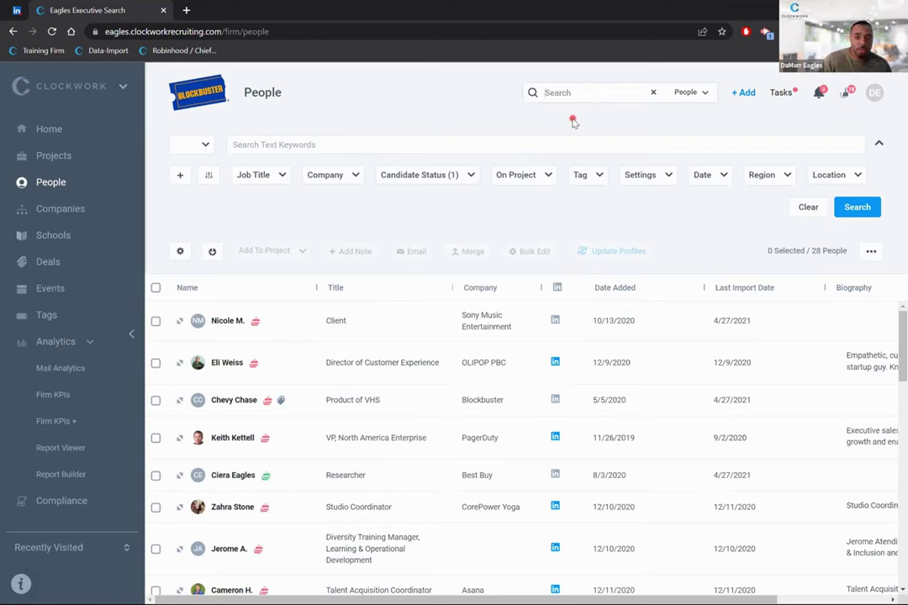
left_click(706, 93)
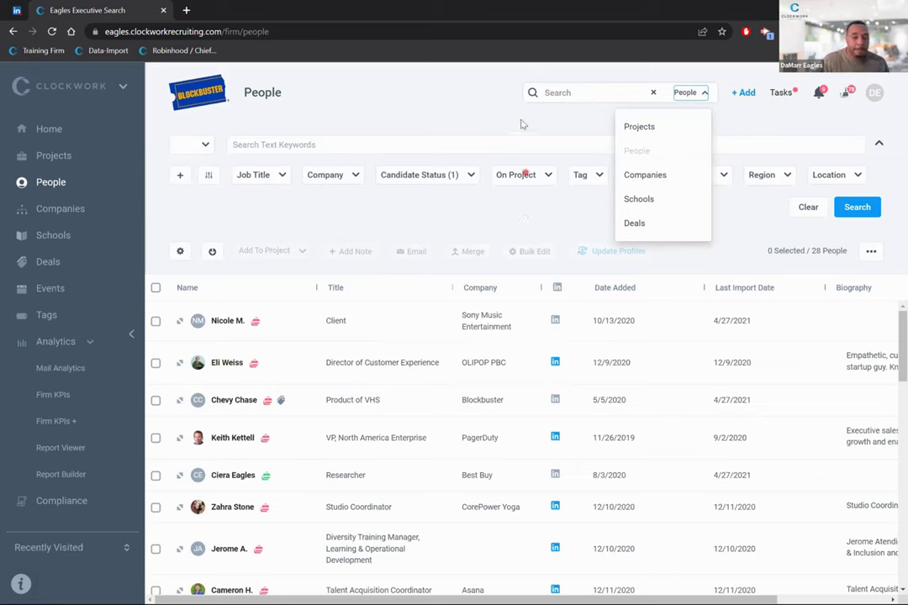
left_click(652, 93)
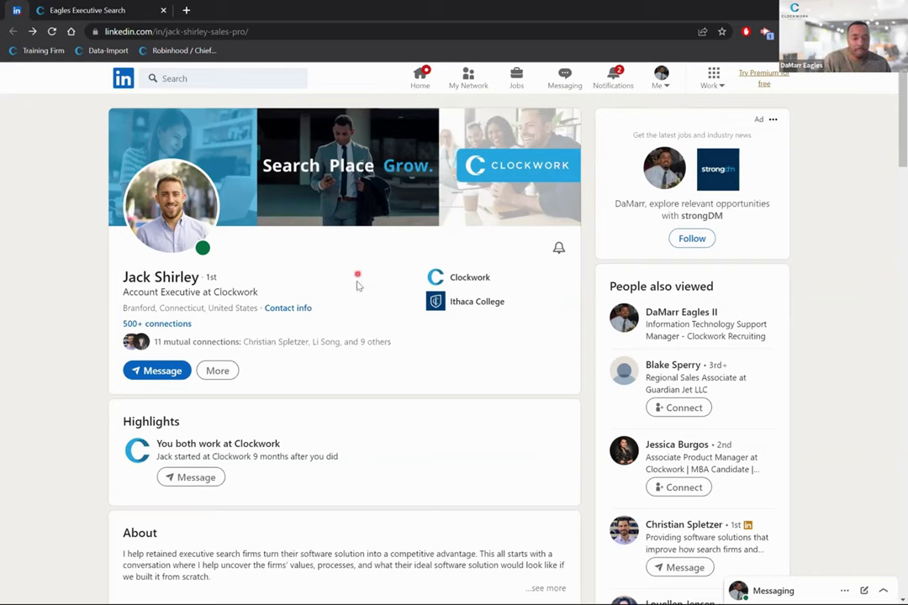
- Upload the LinkedIn profile with ContactGrabber to the Eagles Executive Search Contact Database
right_click(311, 263)
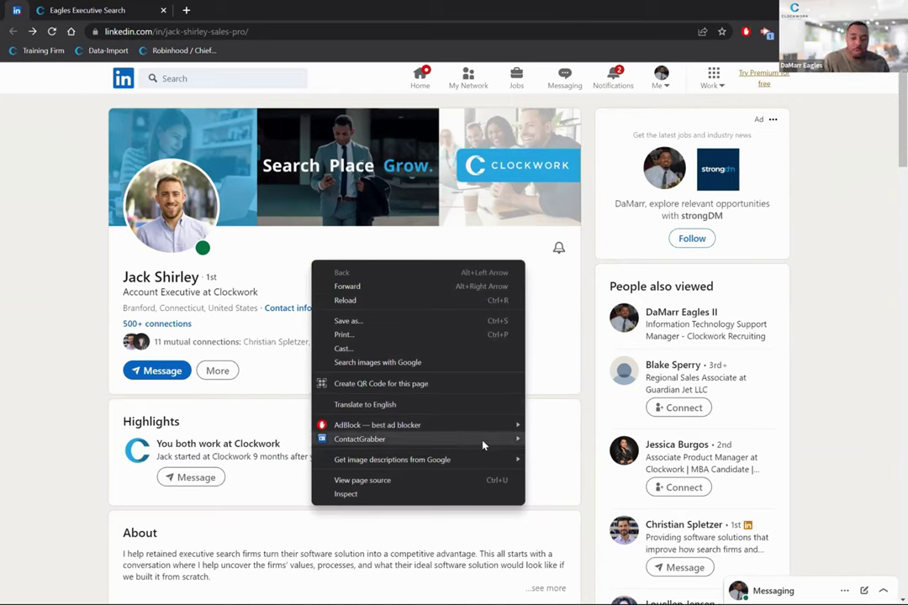
mouse_move(492, 441)
mouse_move(589, 474)
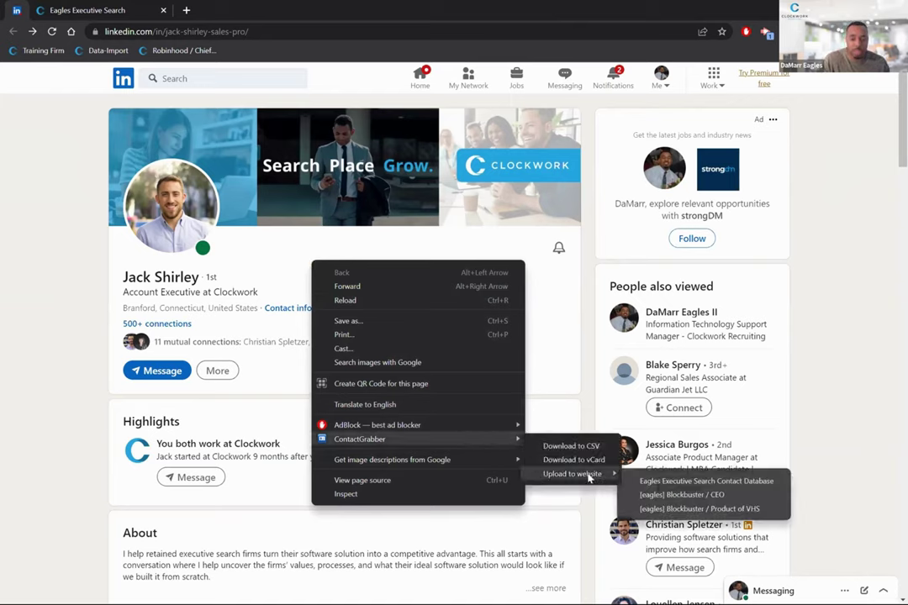
left_click(648, 480)
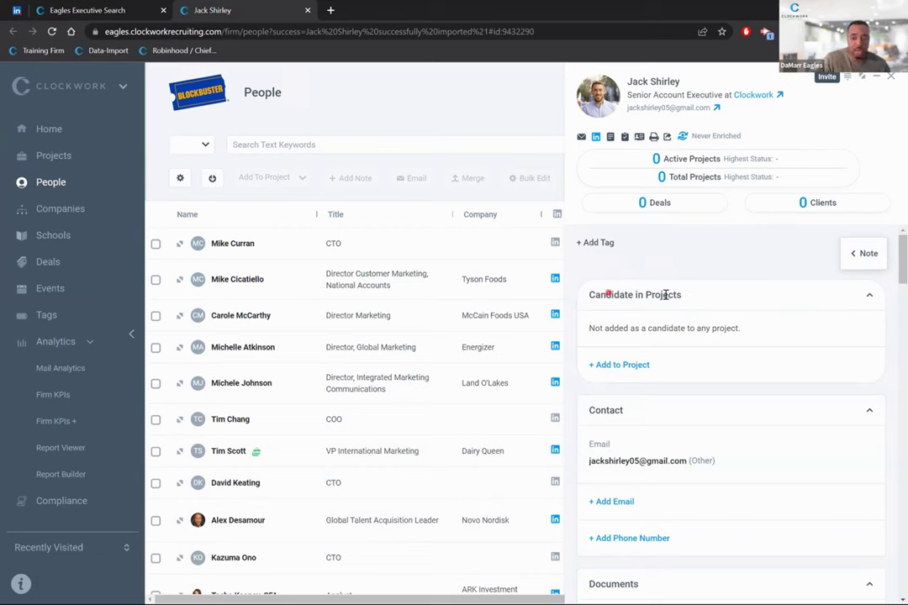
left_click_drag(691, 295, 594, 294)
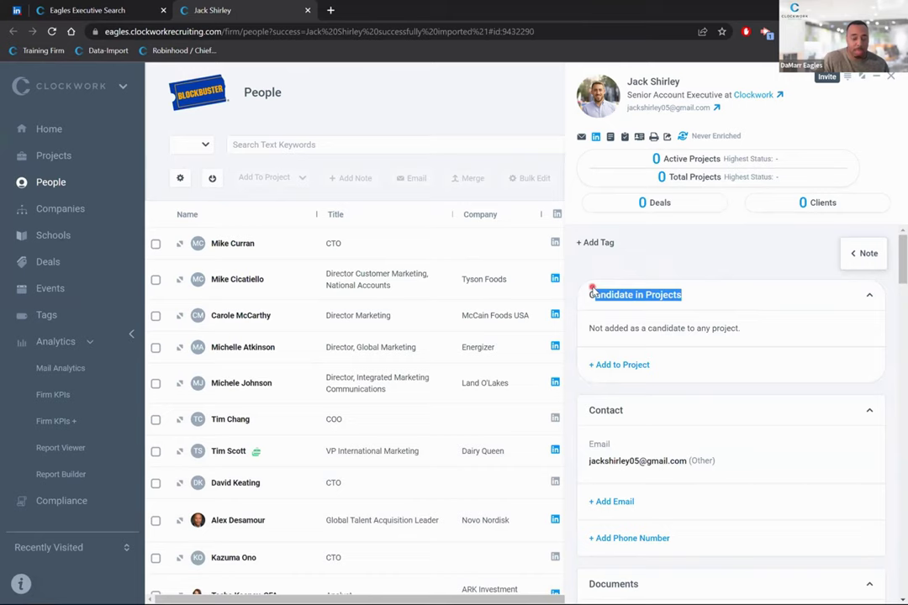
- Add the candidate to the project found by searching 'working clocks': VP of Marketing / Working Clocks
left_click(628, 366)
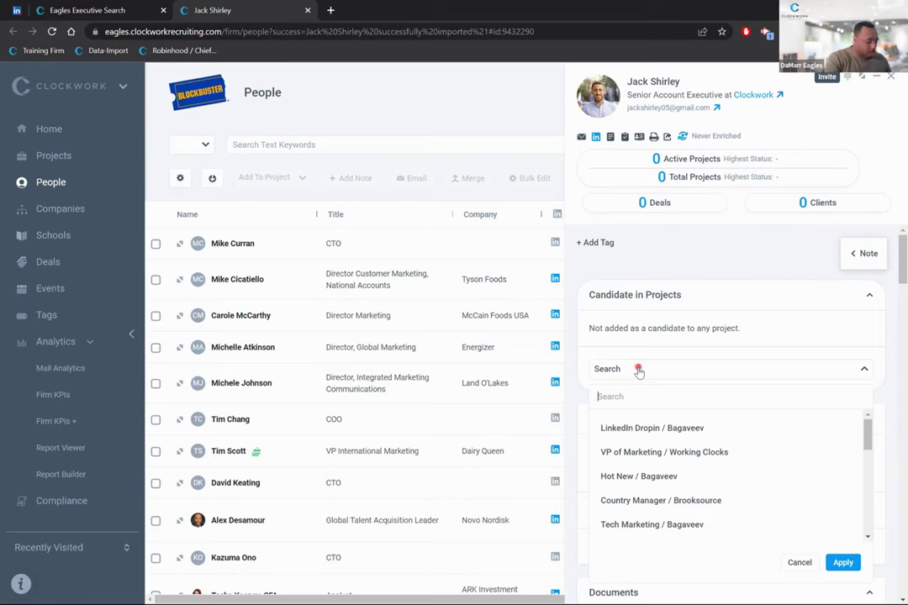
type("working clocks")
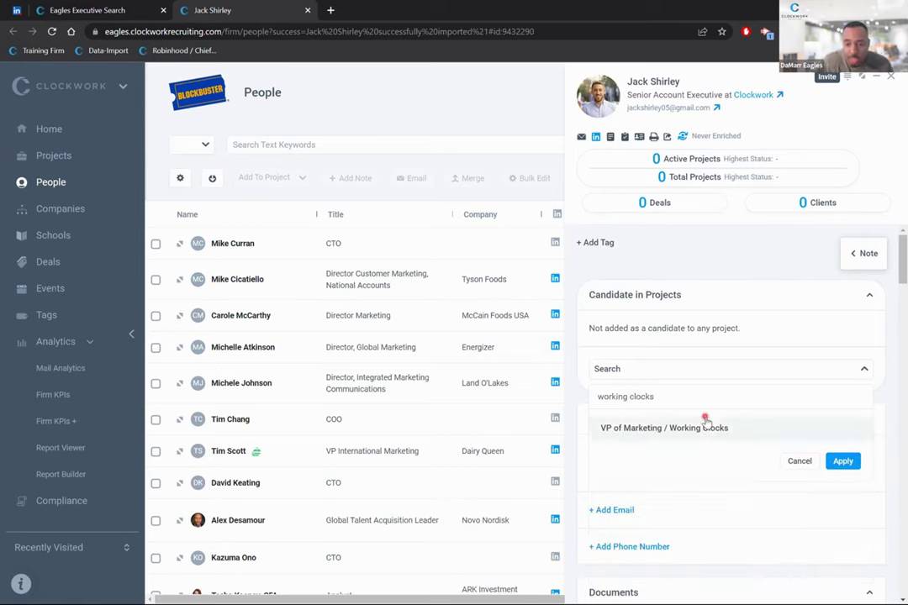
left_click(649, 425)
left_click(841, 431)
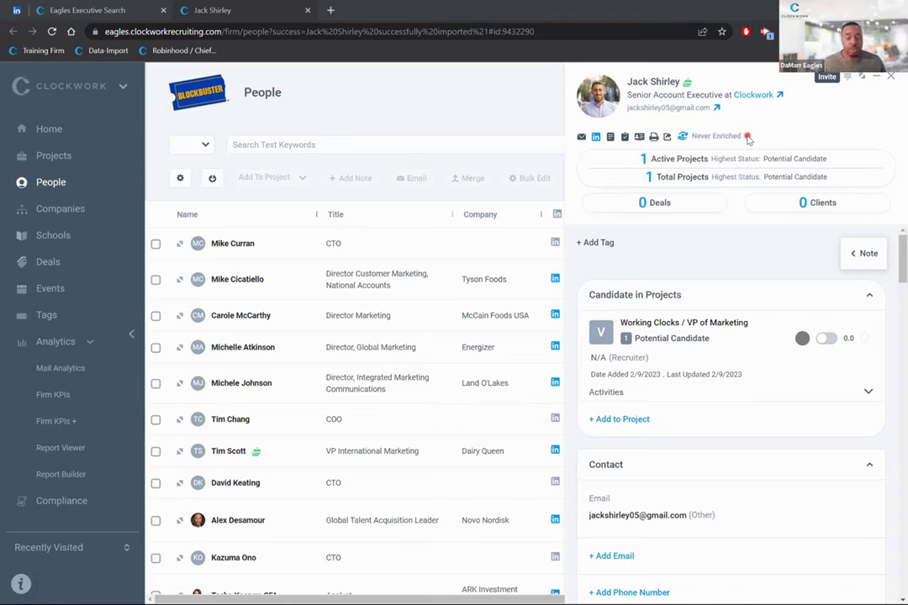
- Run Update Profile enrichment and reload so the record shows Last Enriched 2/9/2023
left_click(684, 139)
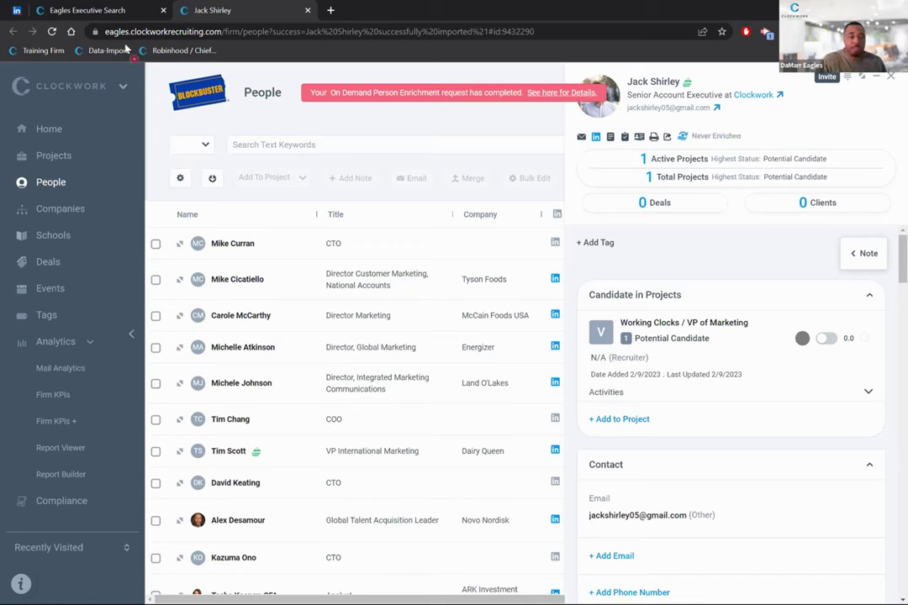
left_click_drag(759, 160, 705, 131)
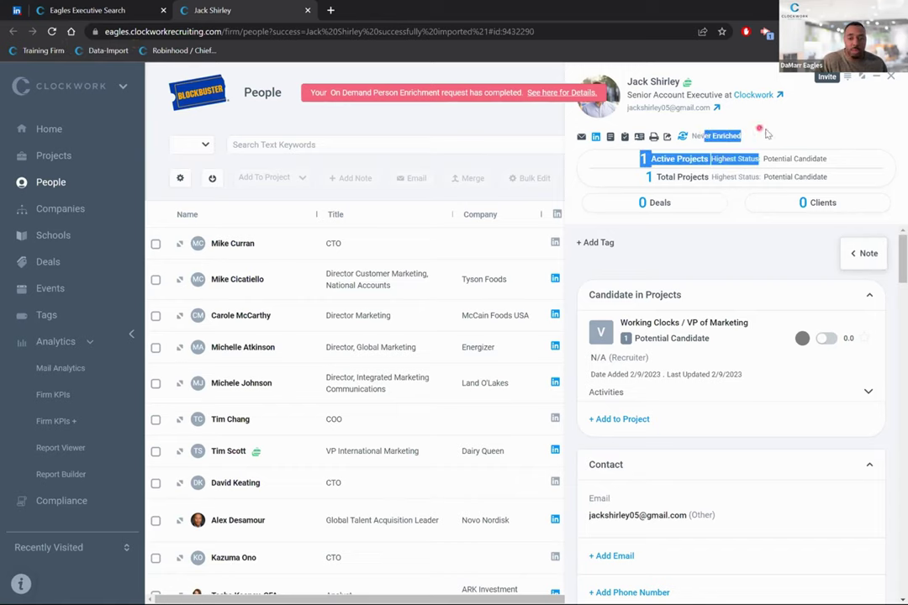
left_click(553, 138)
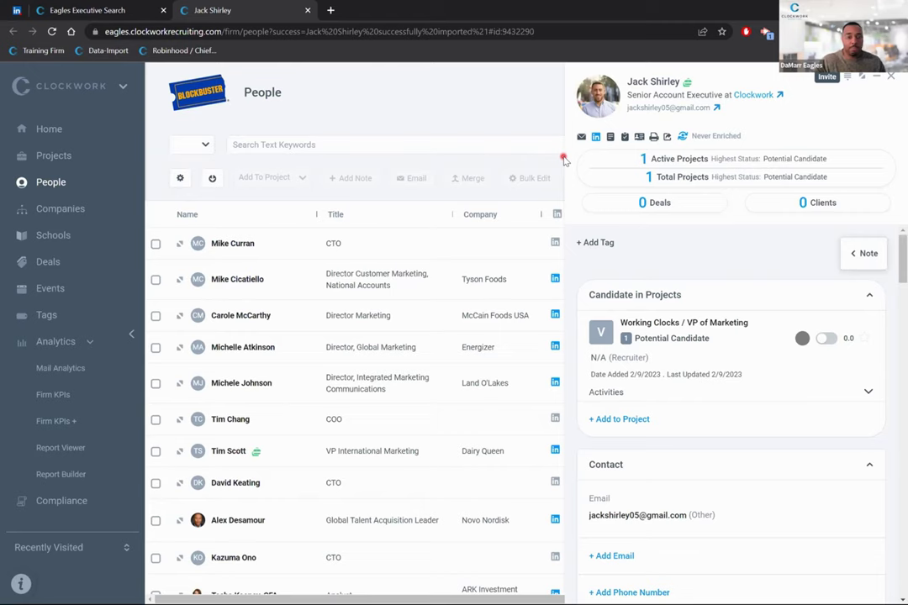
left_click(51, 31)
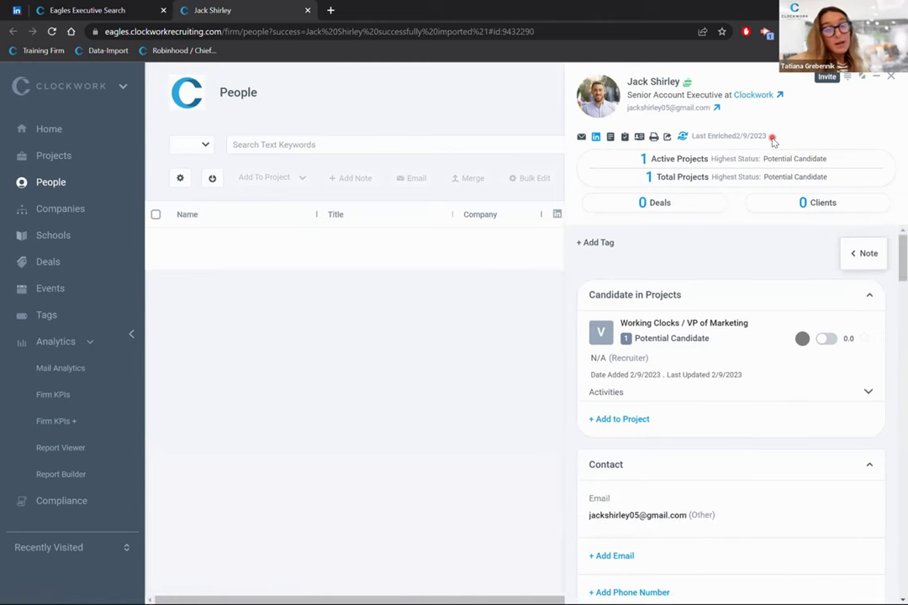
left_click_drag(777, 139, 692, 132)
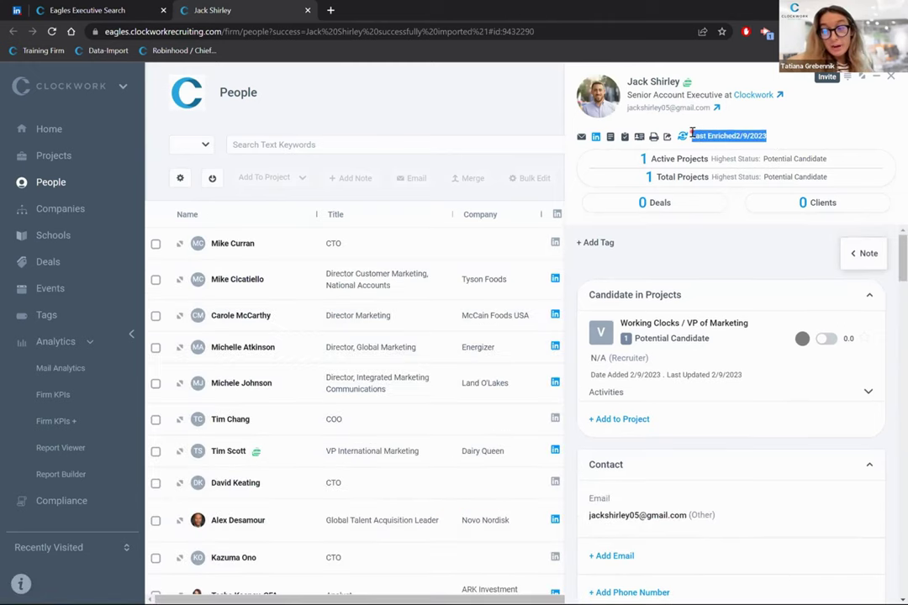
left_click(836, 137)
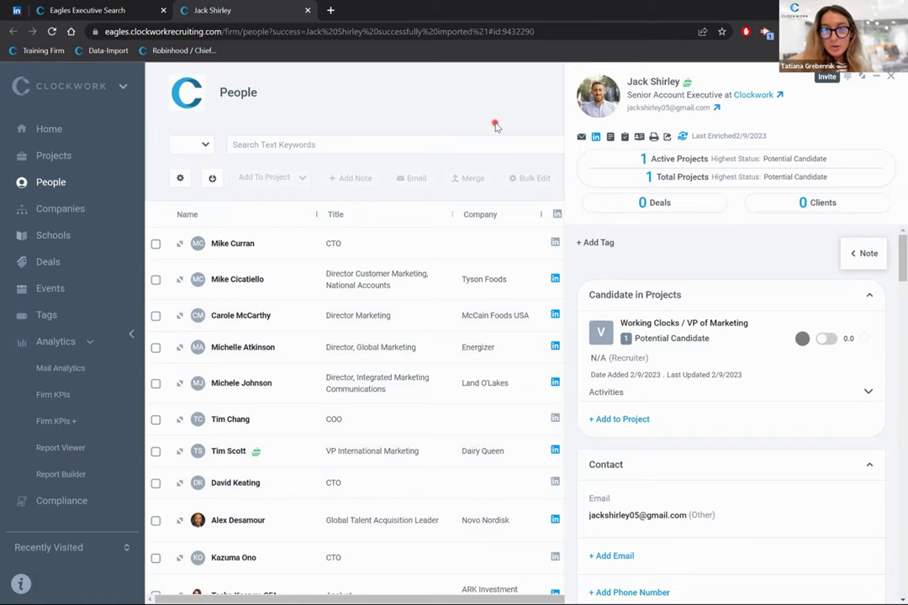
left_click(893, 81)
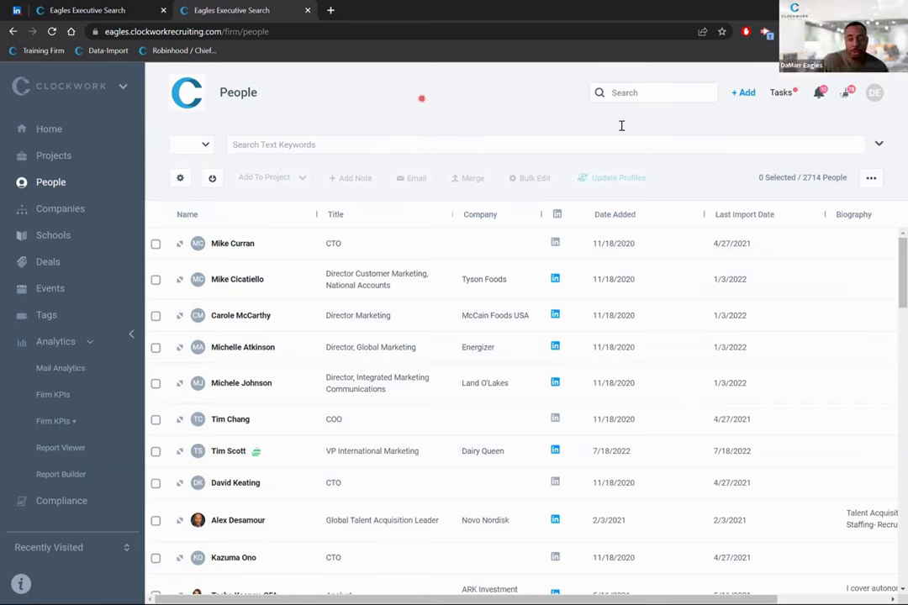
left_click(869, 179)
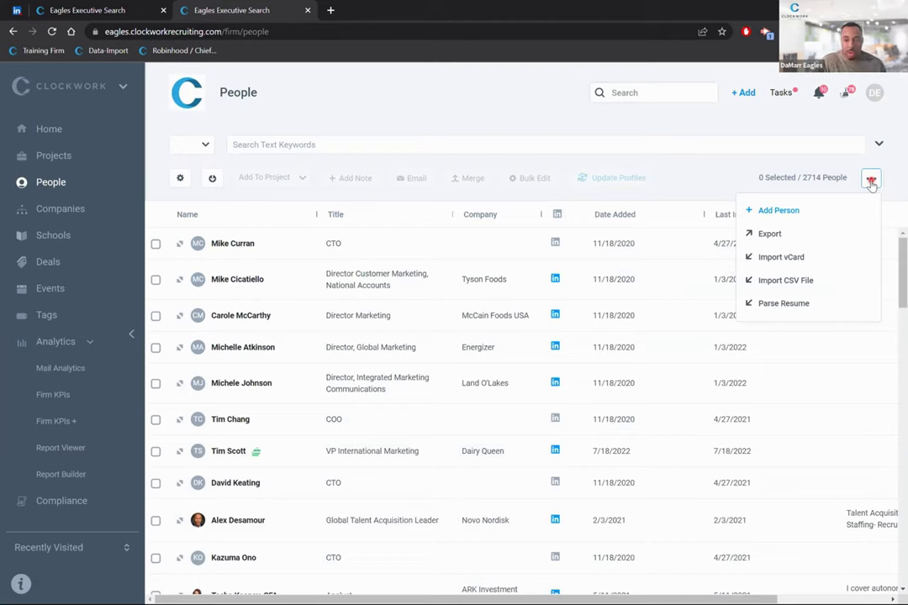
left_click(798, 307)
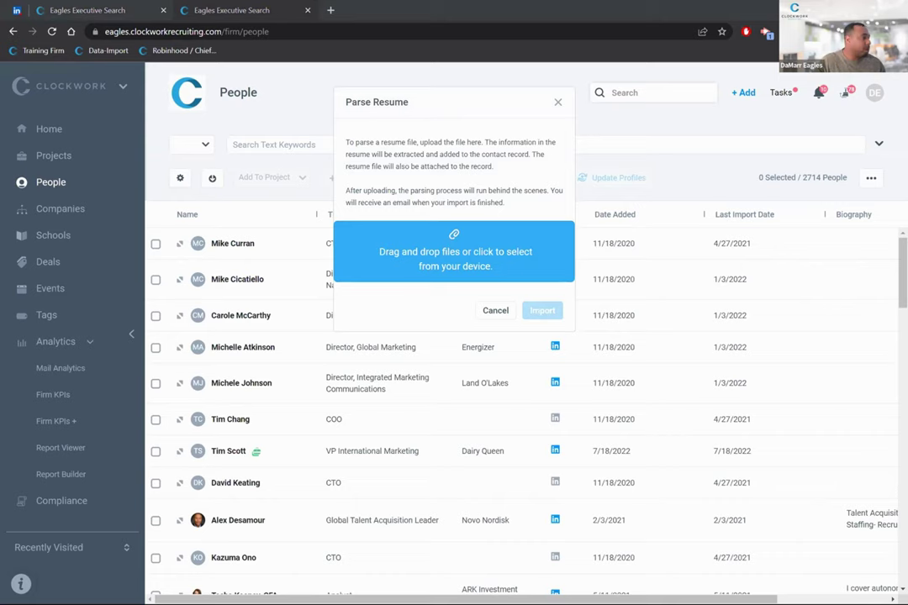
left_click_drag(2, 307, 430, 252)
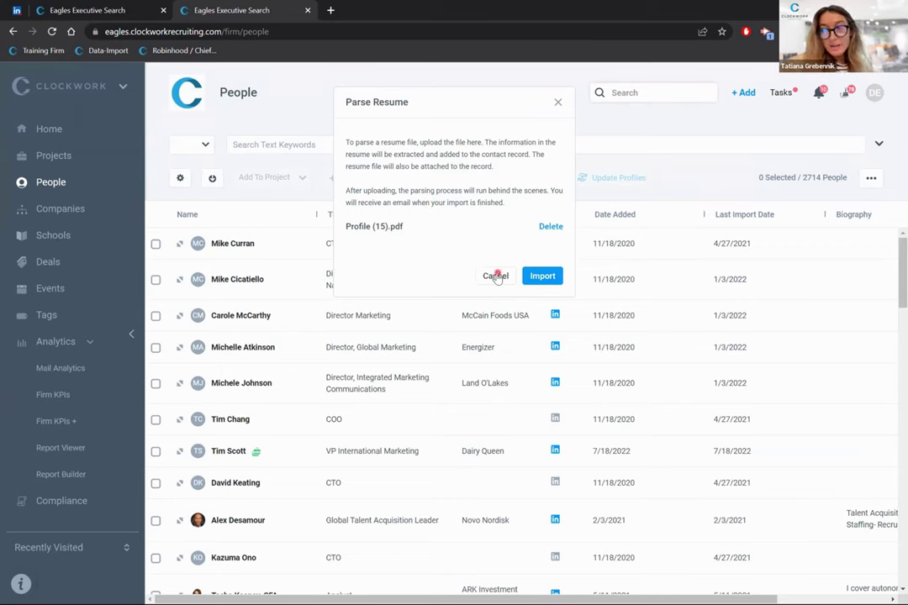
left_click(557, 102)
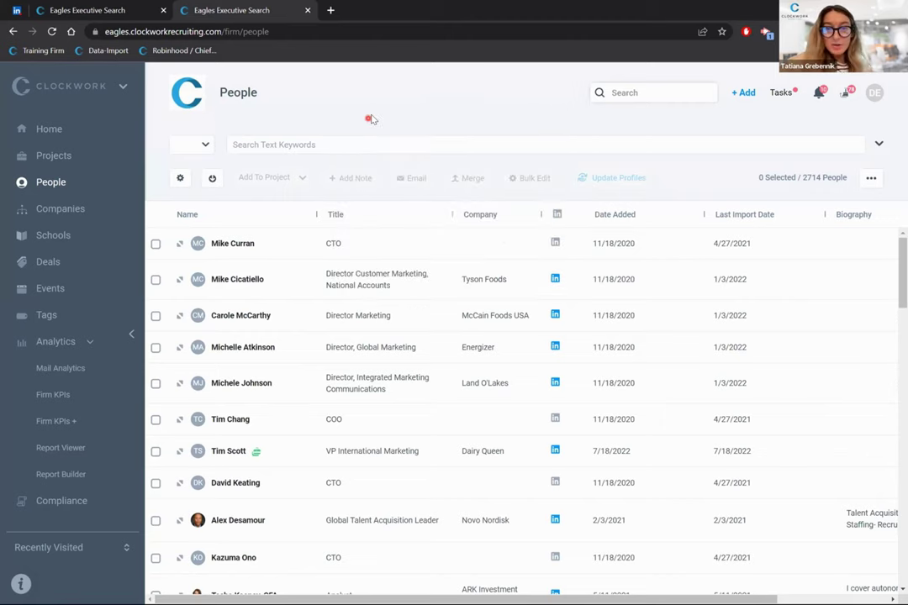
- Open the Working Clocks / VP of Marketing project from Projects in Grid View
left_click(81, 160)
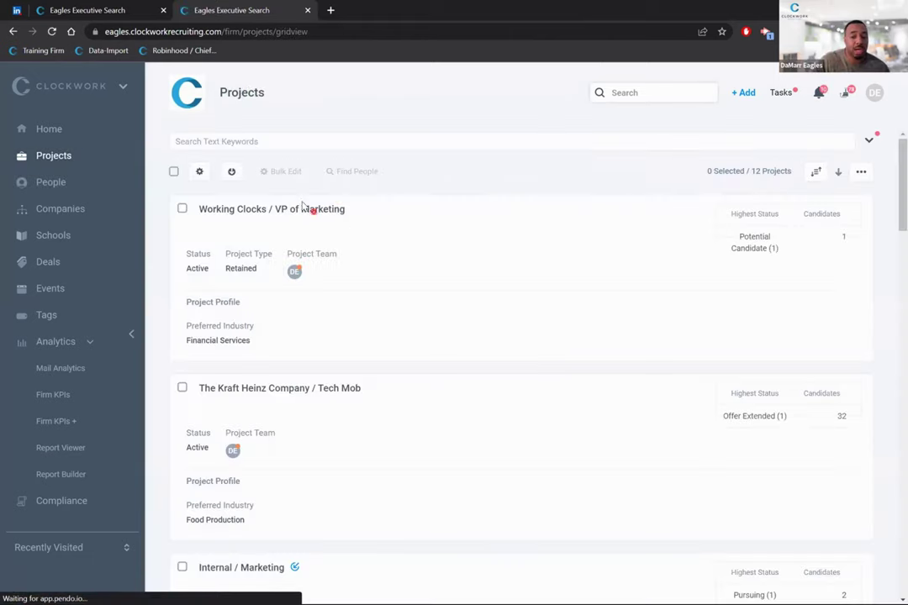
left_click(294, 212)
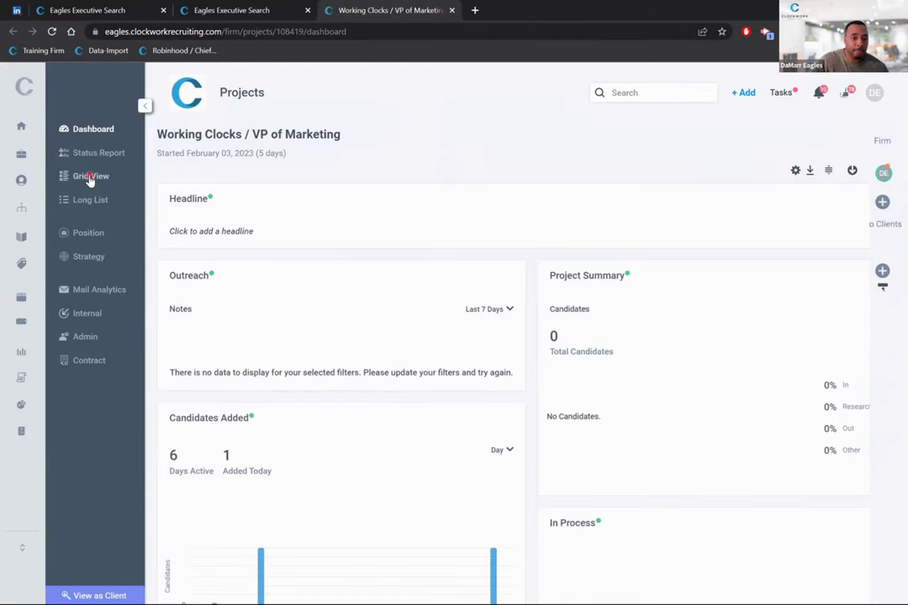
left_click(91, 177)
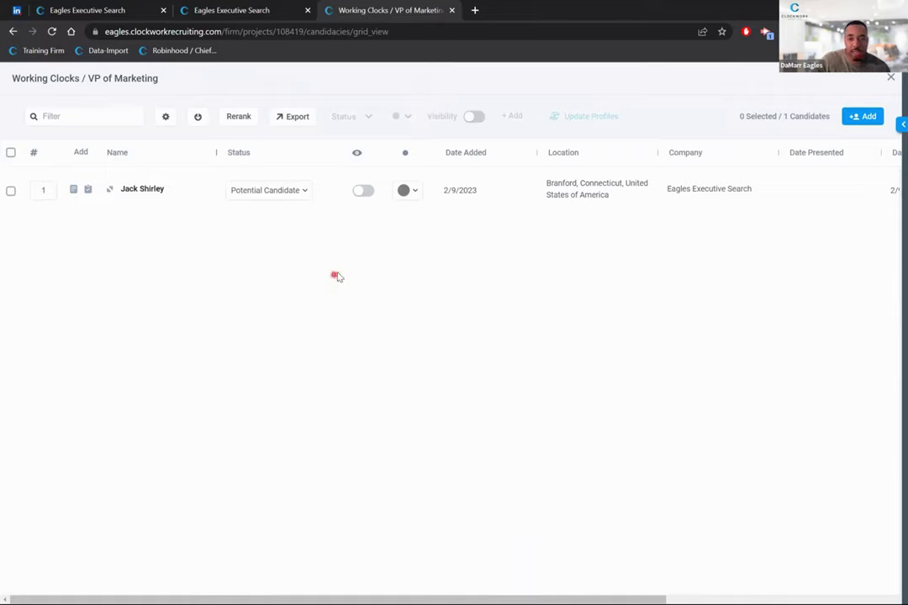
- Add the Working Clocks person via Quick Search People, then reload to list 2 Potential Candidates
left_click(862, 117)
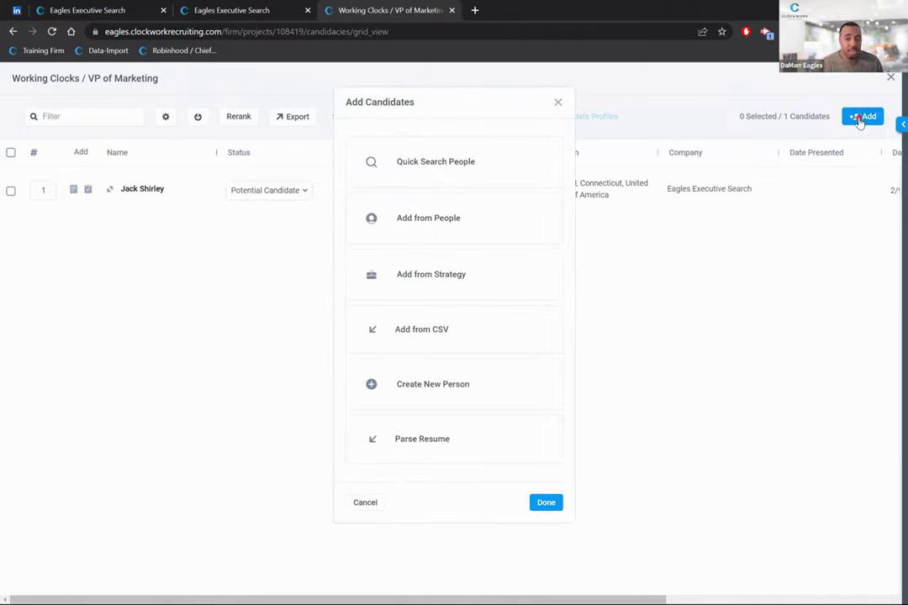
left_click(431, 163)
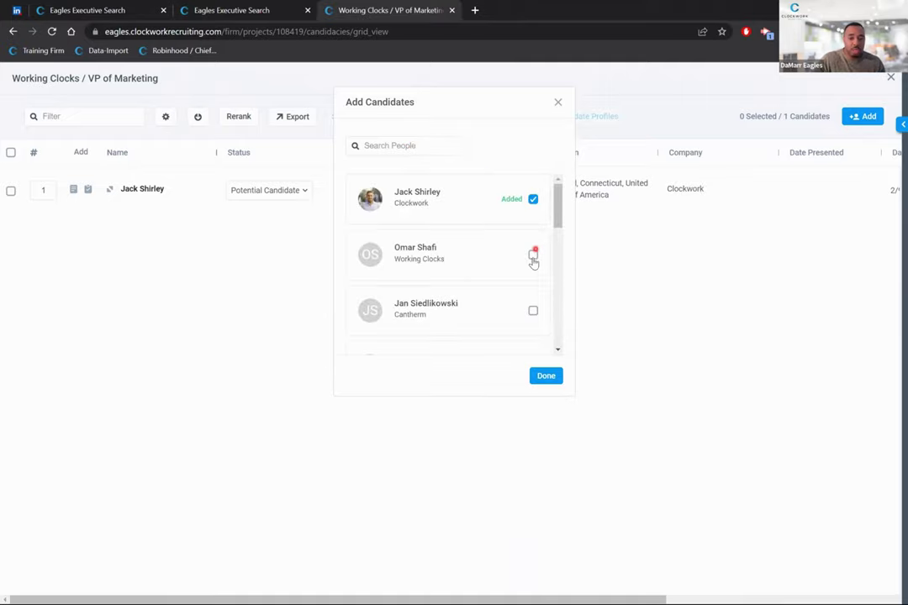
left_click(533, 255)
left_click(544, 376)
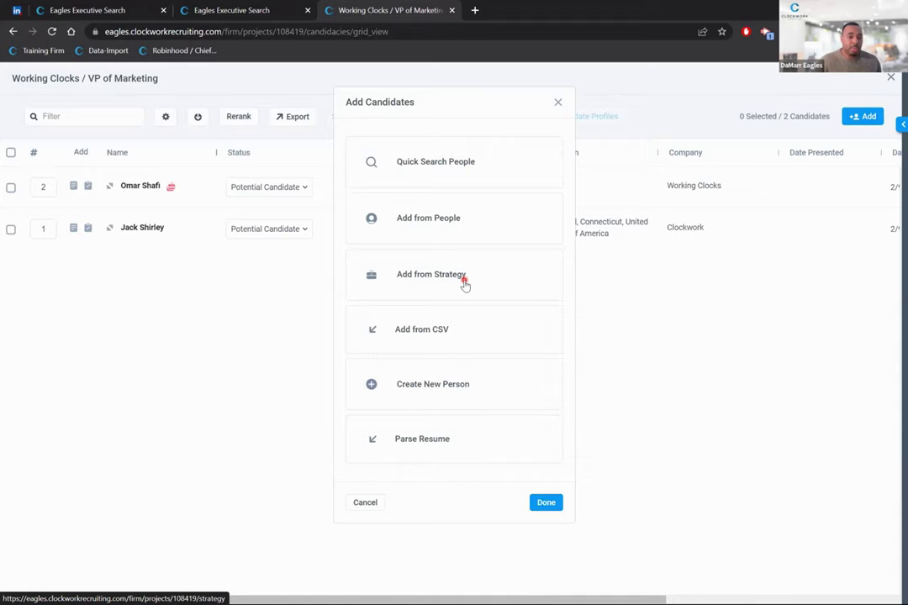
left_click(51, 31)
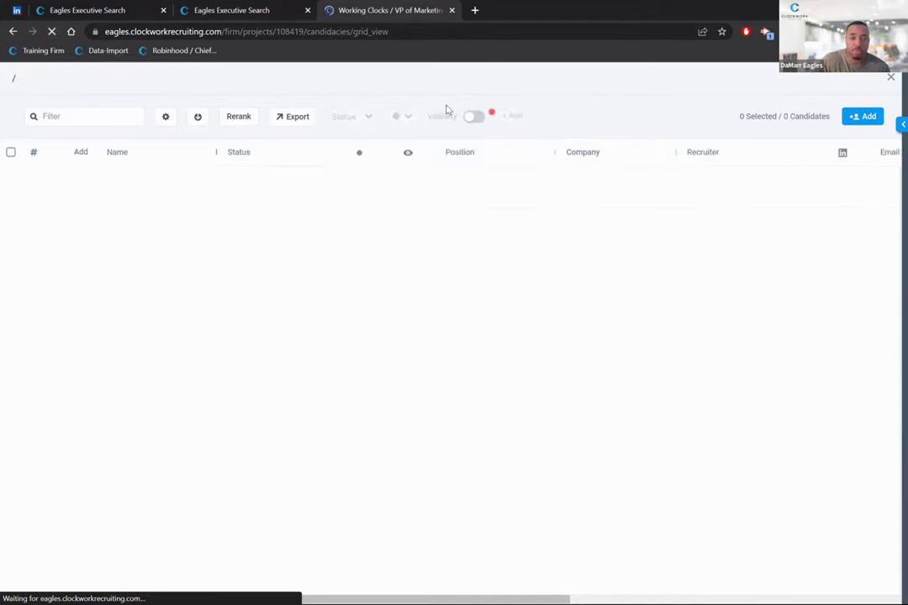
- Upload pipeline_export (10).csv through Add from CSV and import its candidates into the project
left_click(861, 120)
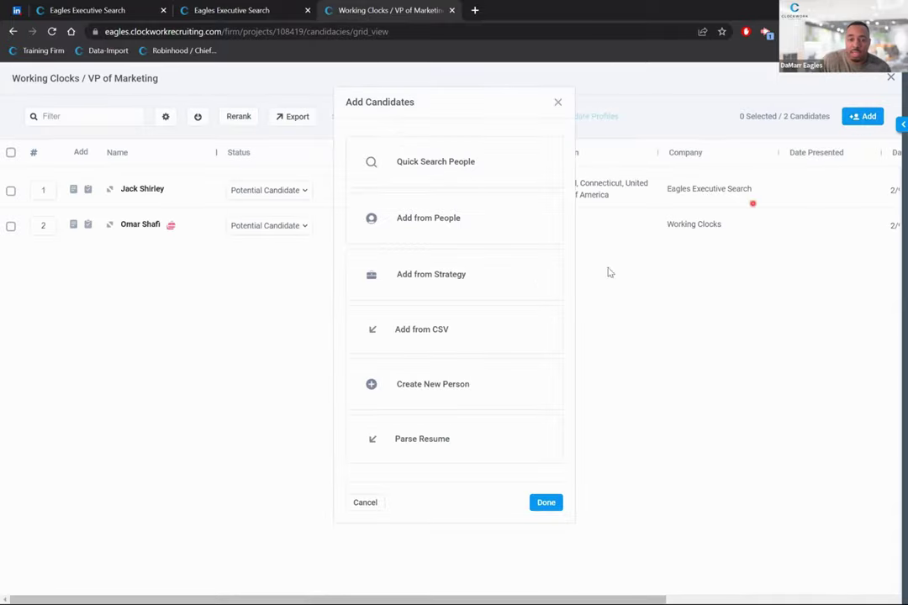
left_click(455, 329)
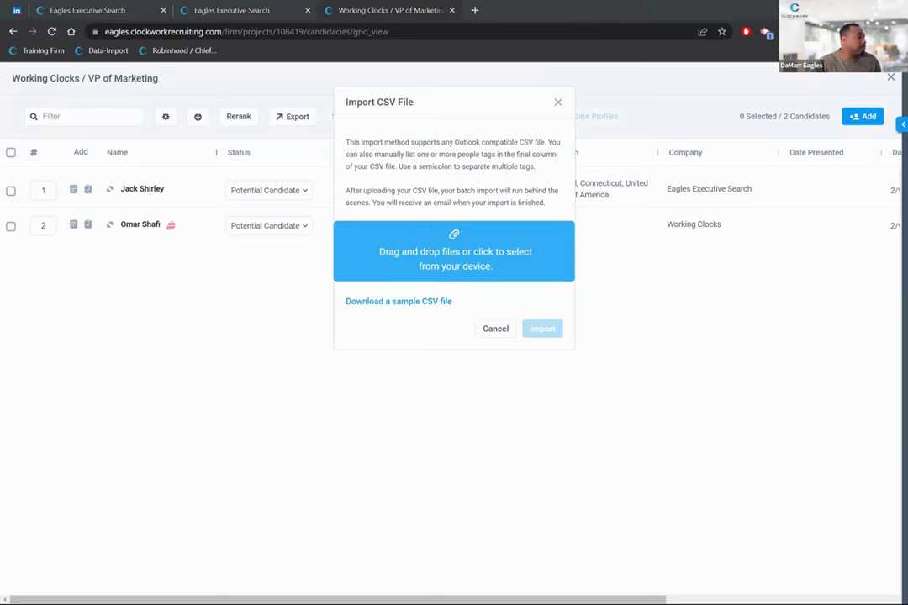
left_click_drag(161, 383, 441, 264)
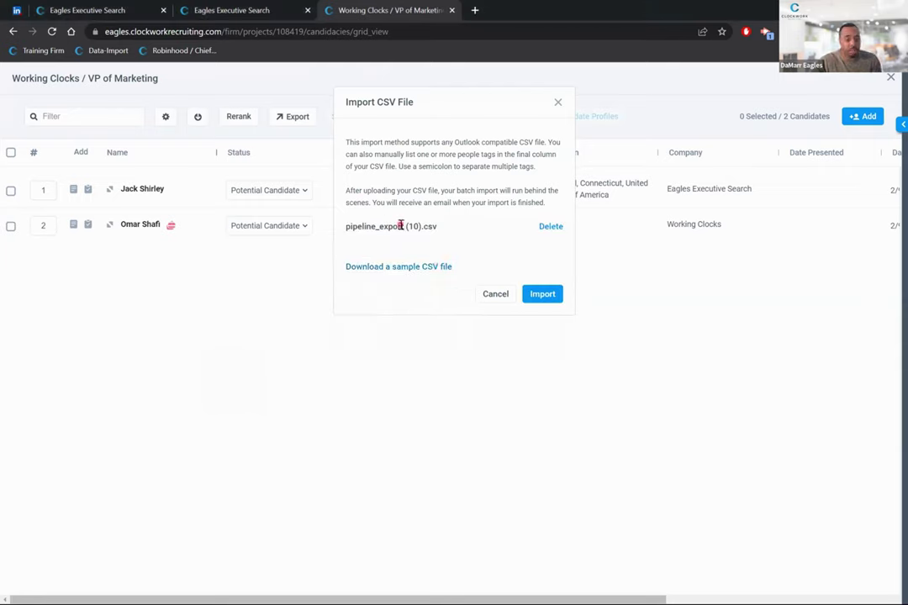
left_click(542, 294)
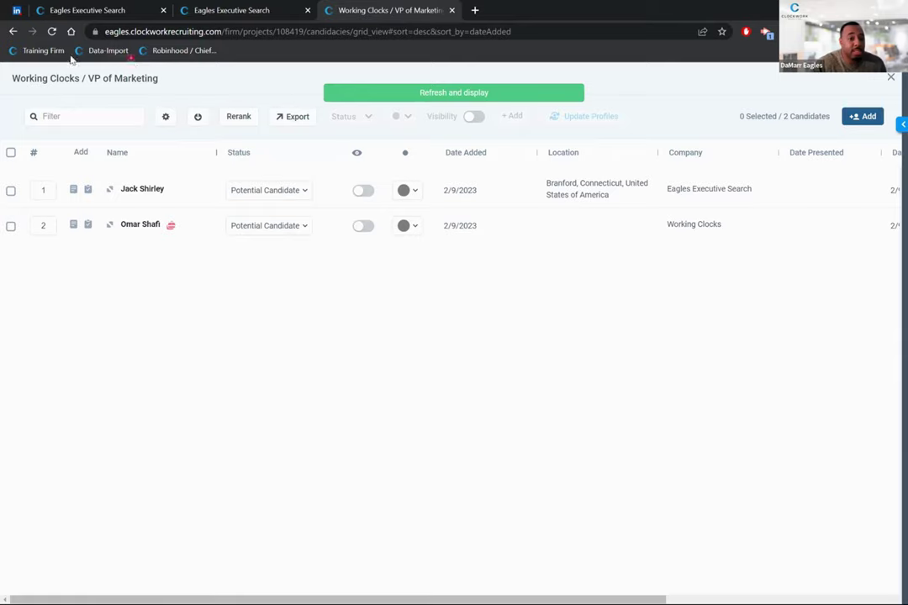
- Reload twice until 27 candidates show, then open the Safdie Co candidate's side panel
left_click(52, 32)
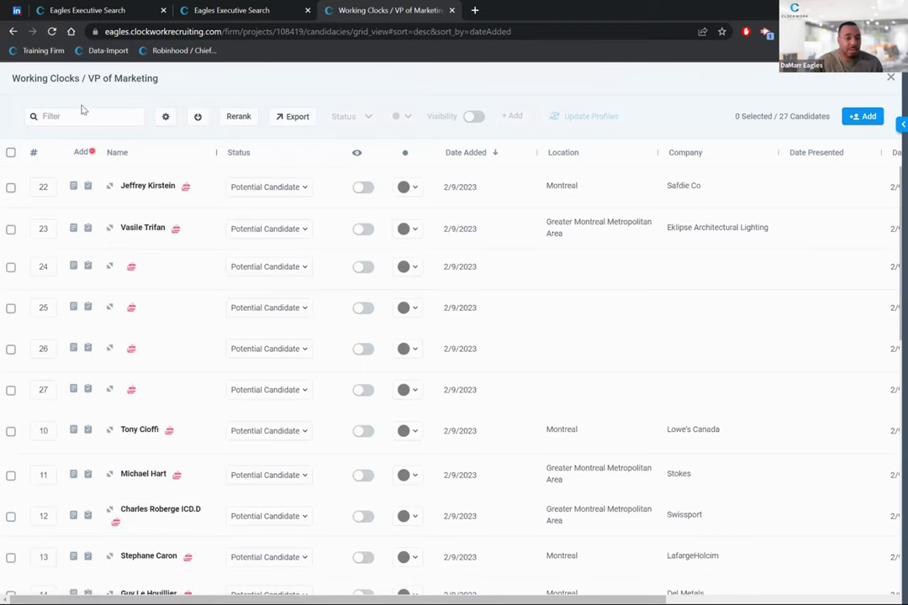
left_click(54, 33)
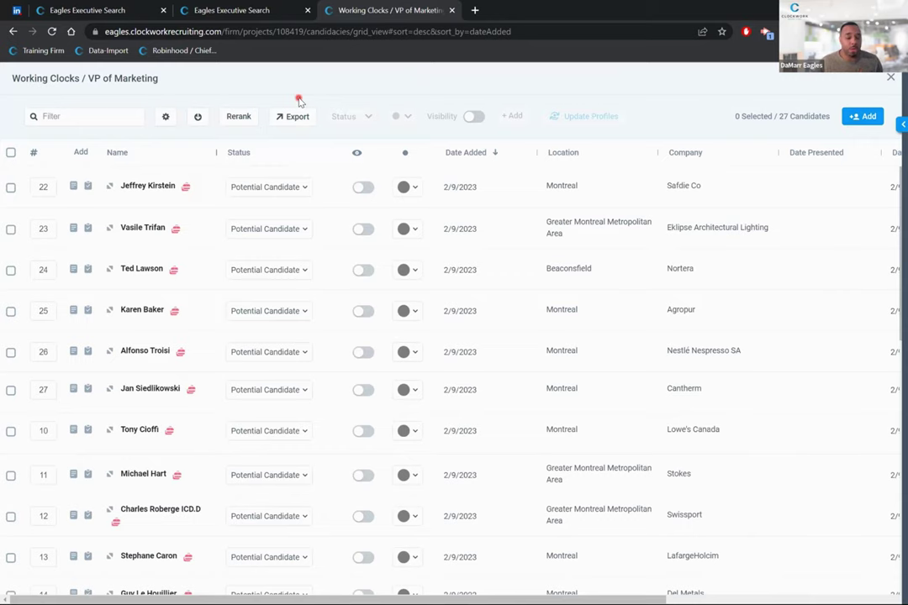
left_click_drag(807, 116, 778, 116)
left_click(643, 109)
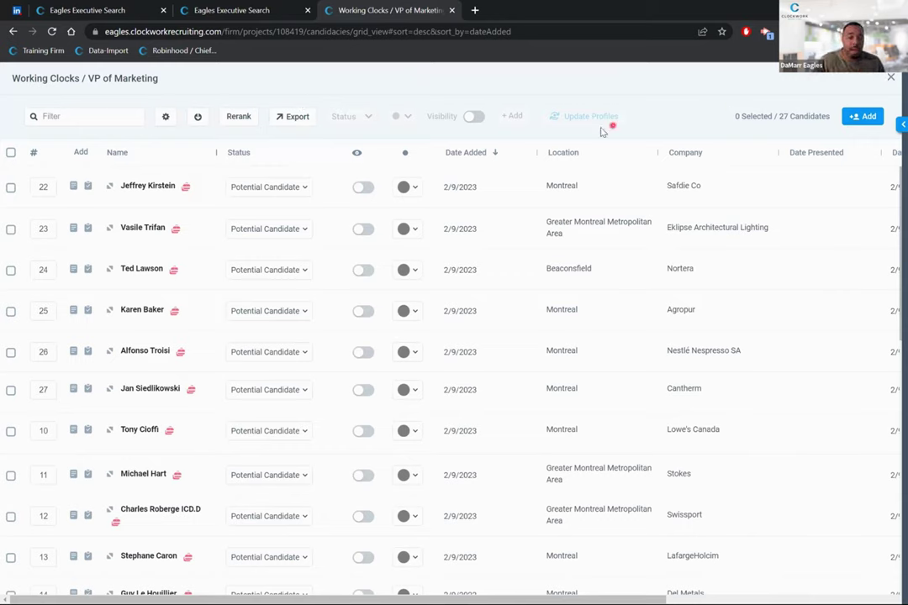
left_click(148, 186)
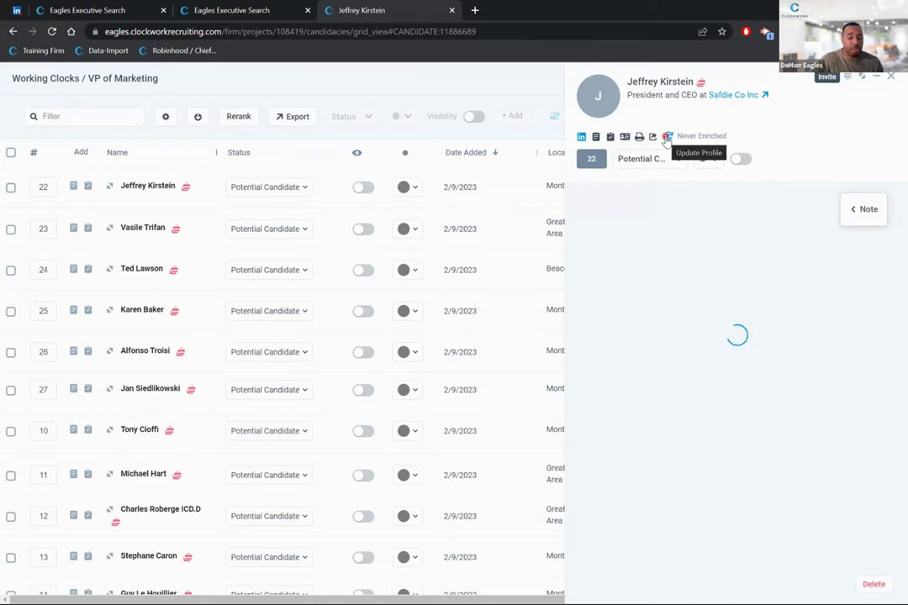
- Close the profile panel, select all 27 candidates and run Update Profiles
left_click(890, 78)
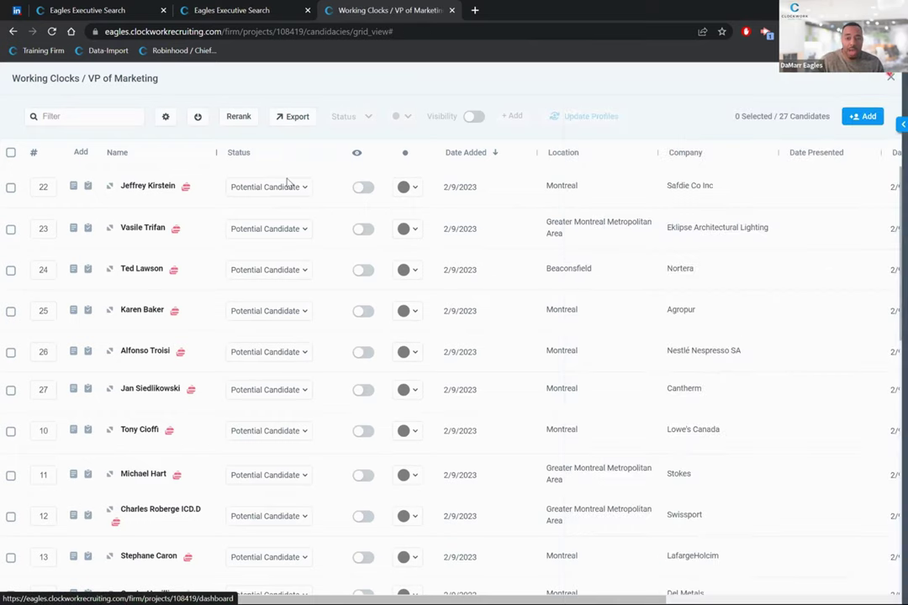
left_click(10, 154)
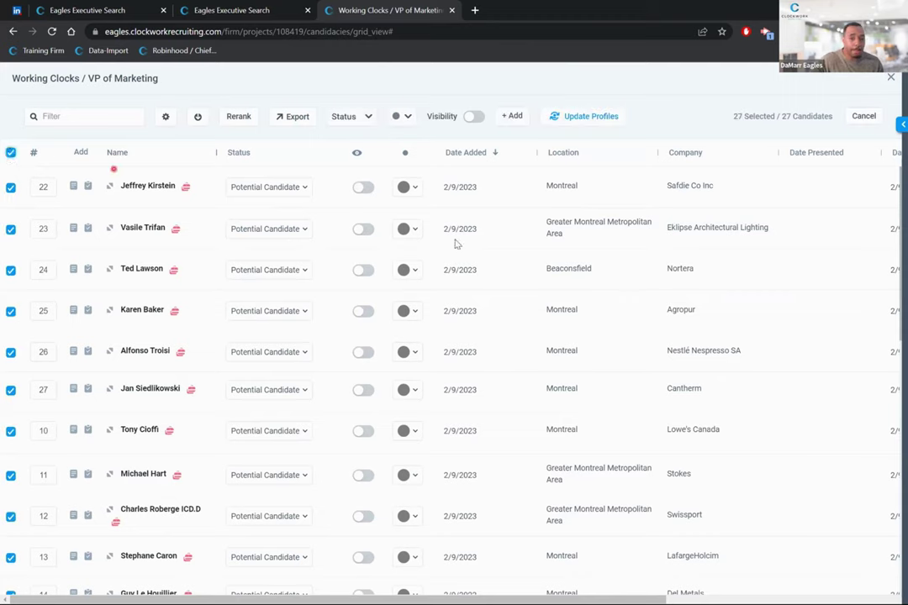
left_click(580, 121)
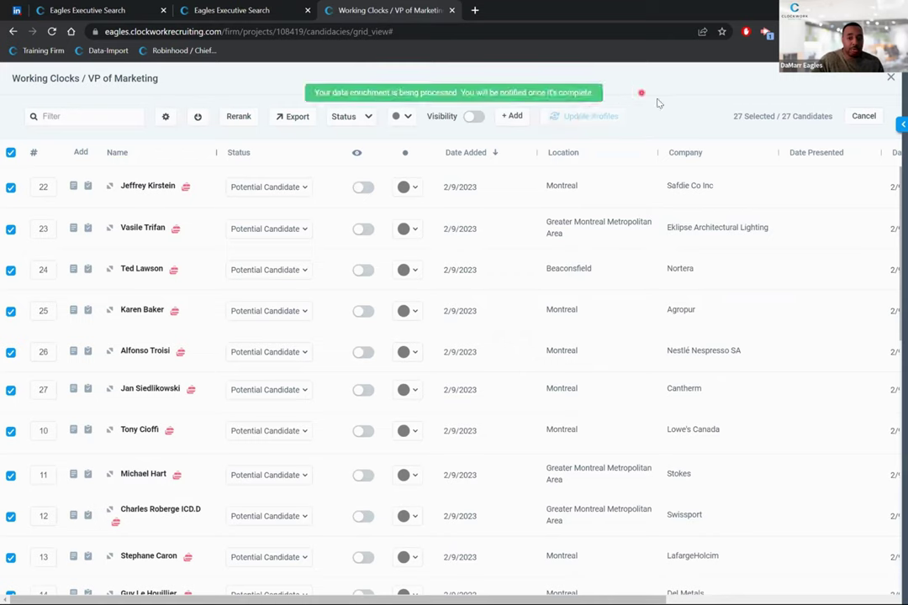
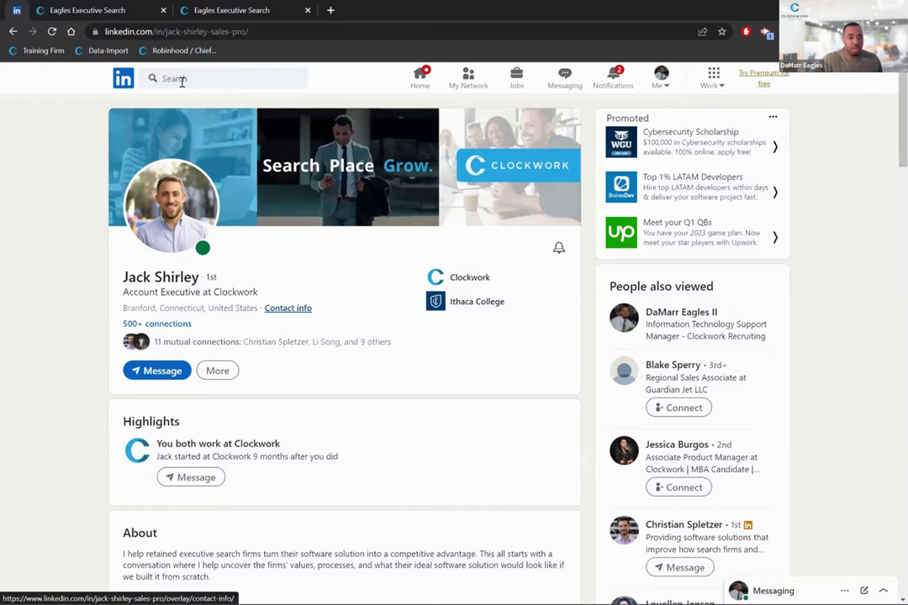
left_click(182, 80)
type("jack s")
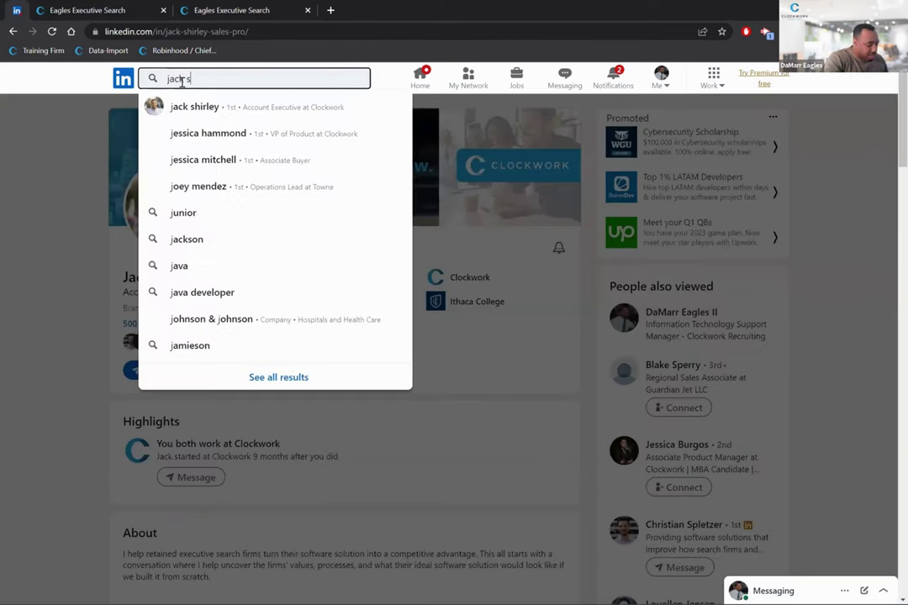
type("hirley")
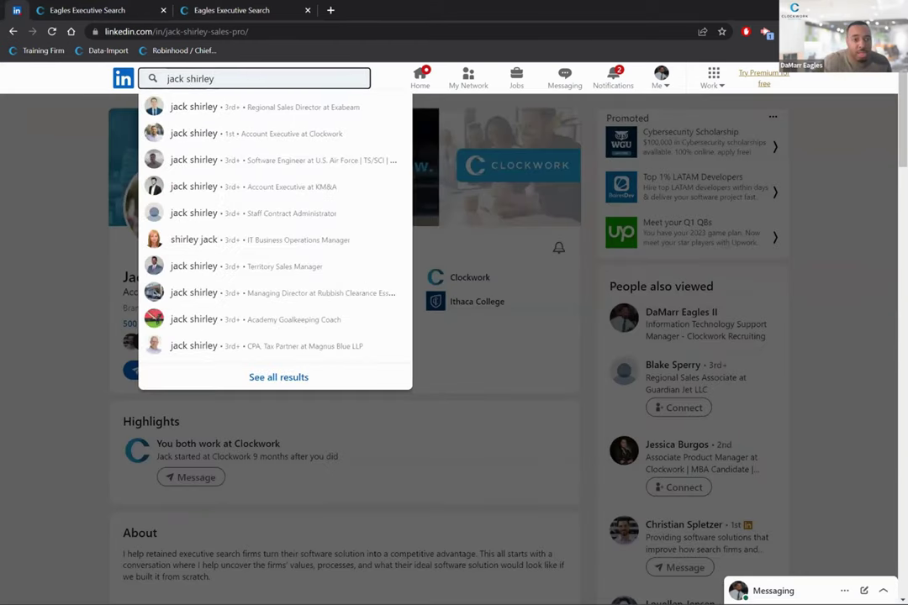
left_click(237, 108)
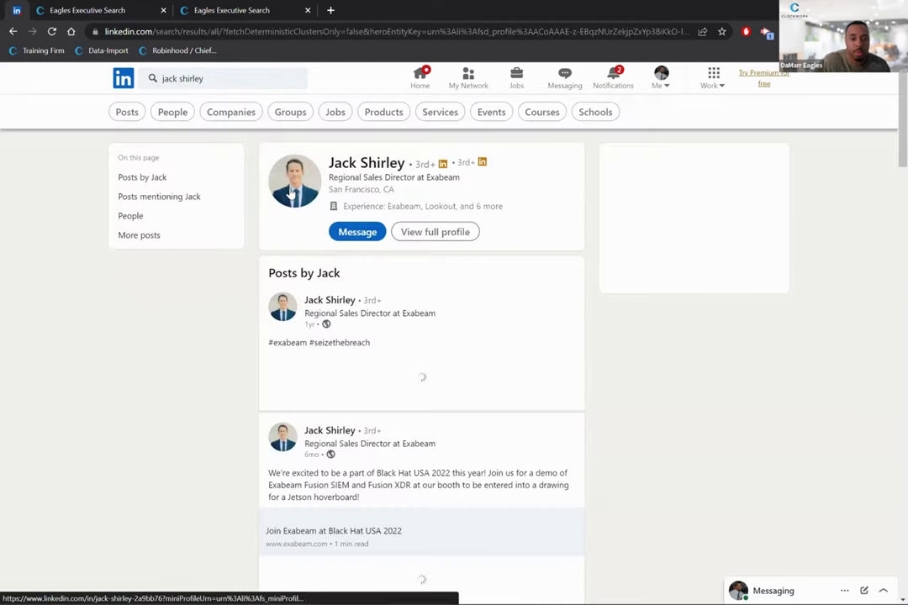
left_click(294, 191)
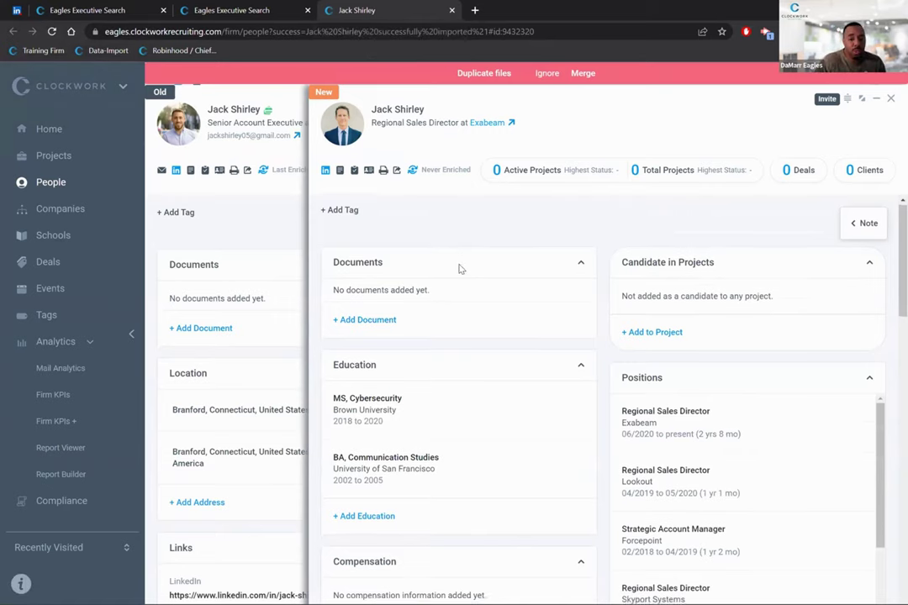
- Compare the Old and New records with the Old panel widened, then ignore the duplicate
scroll(470, 282, "down", 5)
scroll(483, 378, "down", 2)
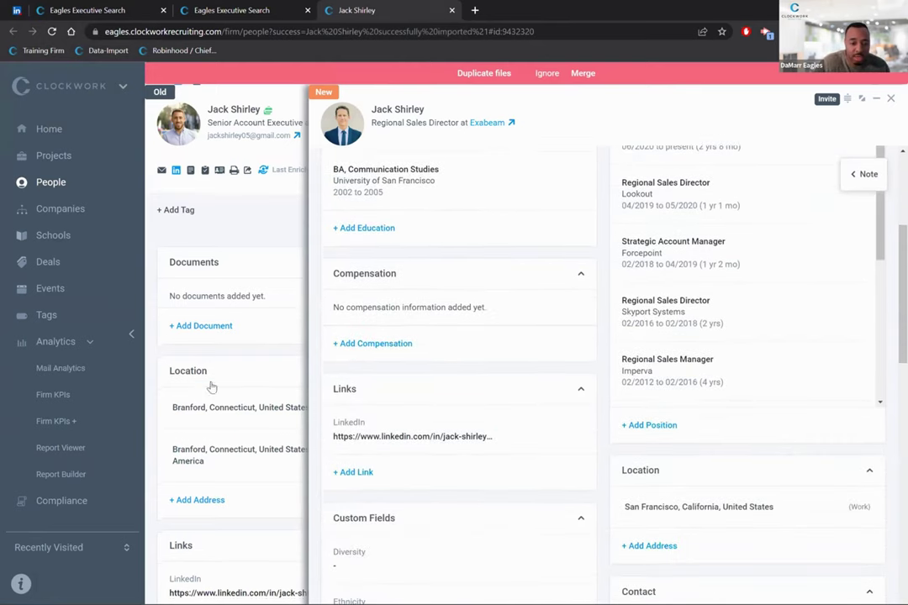
scroll(252, 353, "down", 5)
left_click_drag(308, 298, 370, 302)
scroll(303, 387, "up", 1)
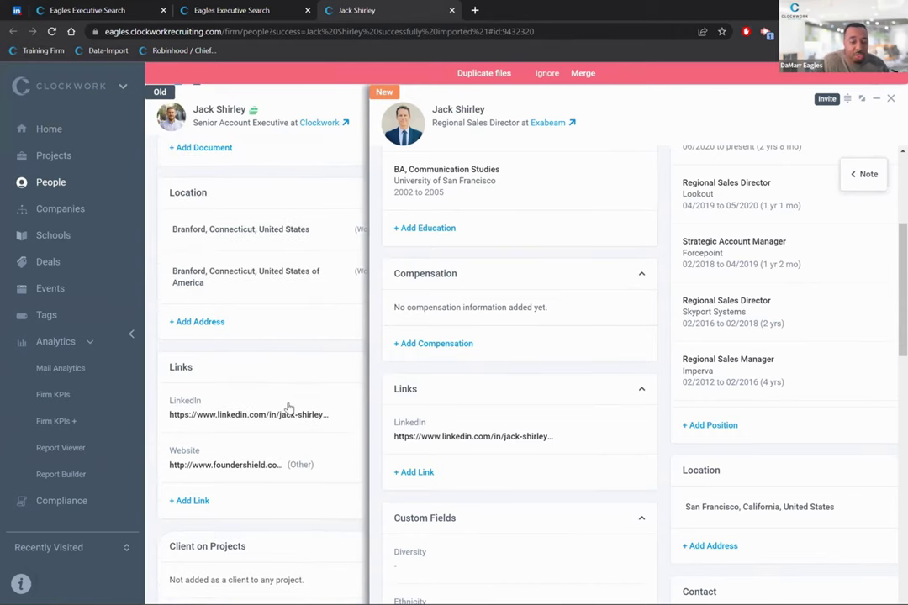
scroll(466, 486, "up", 2)
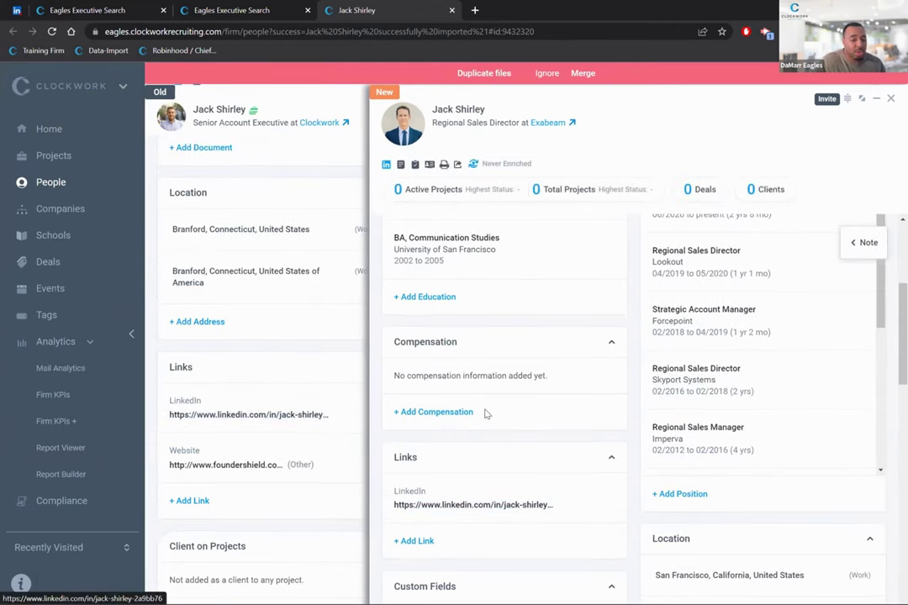
scroll(496, 370, "up", 1)
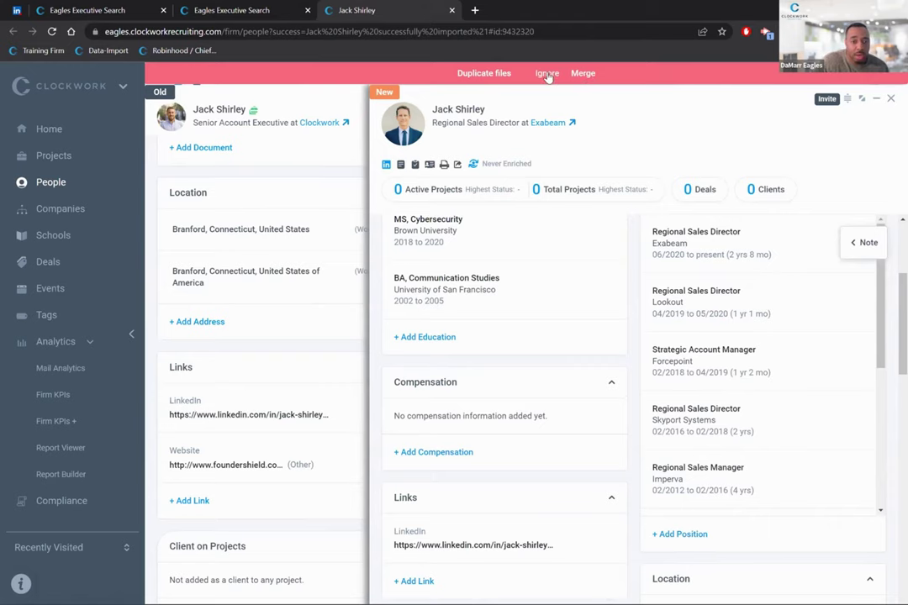
scroll(545, 76, "up", 2)
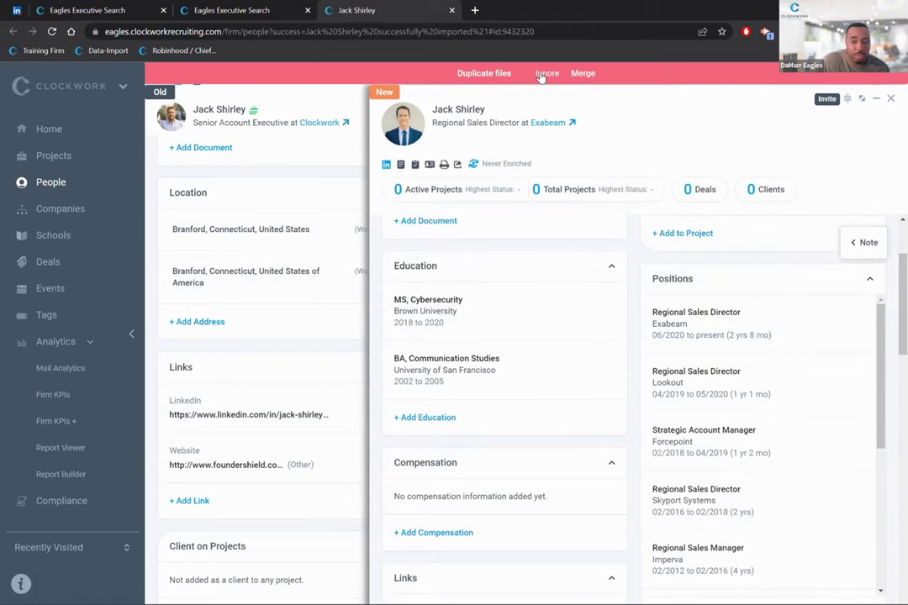
left_click(546, 74)
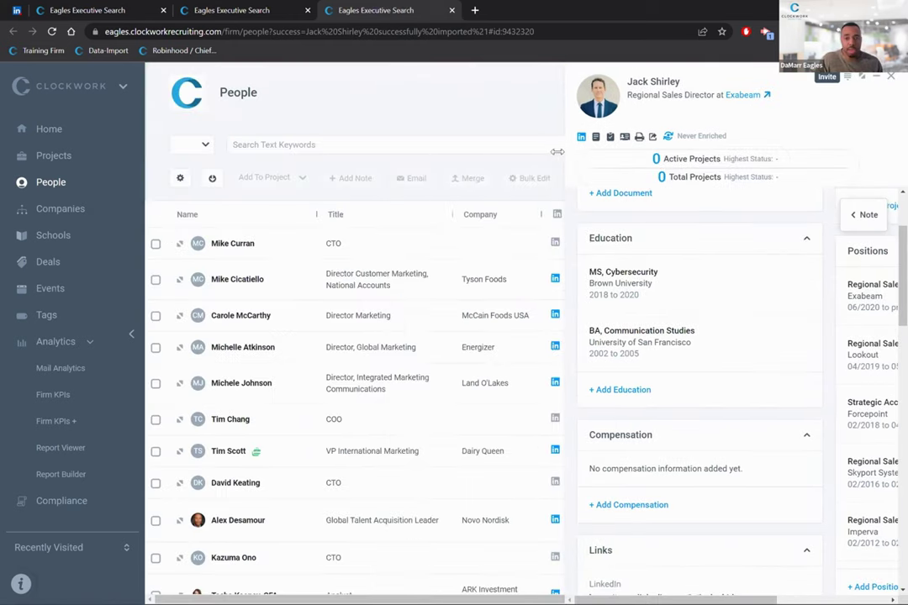
- Close the profile panel, select the first two people, and cancel the Merge People dialog
left_click(890, 79)
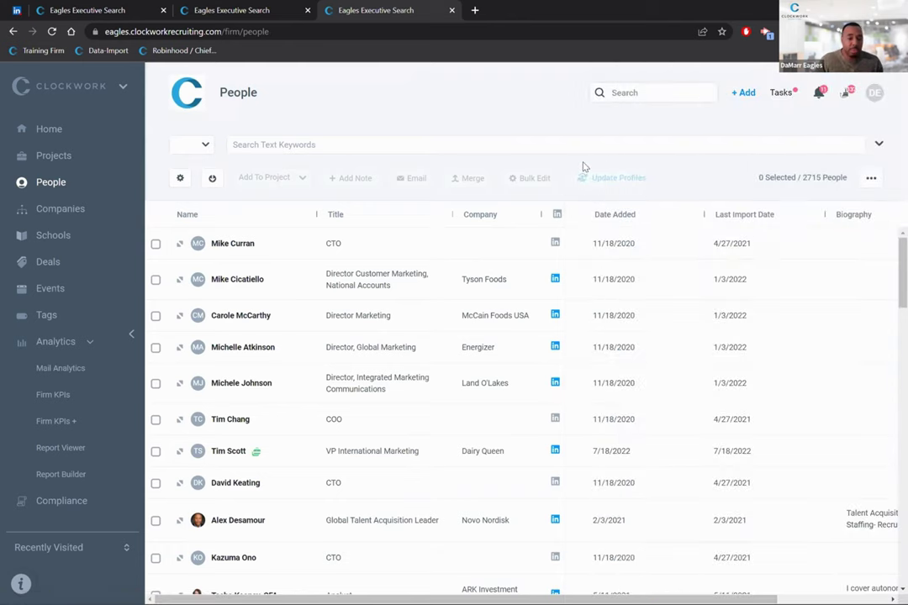
left_click(156, 244)
left_click(156, 281)
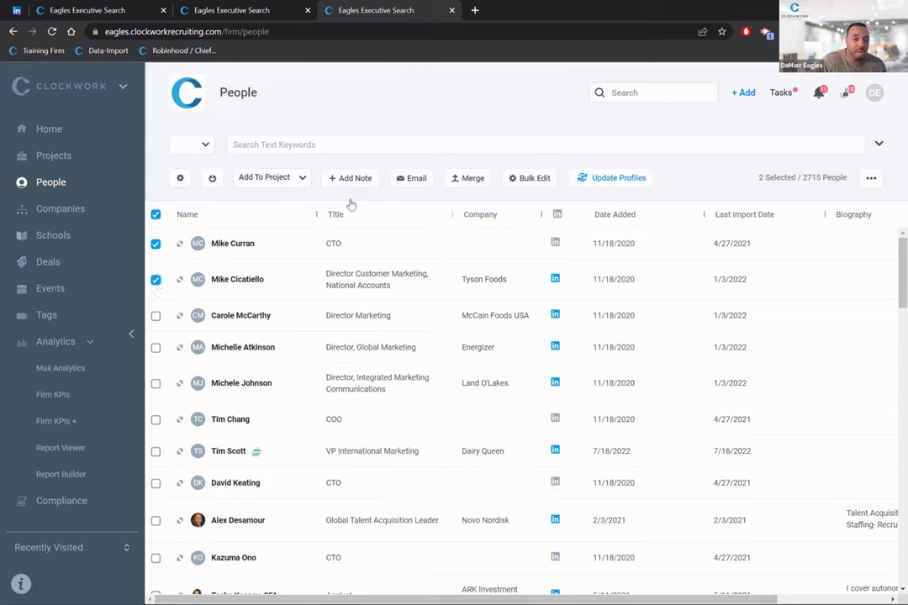
left_click(466, 180)
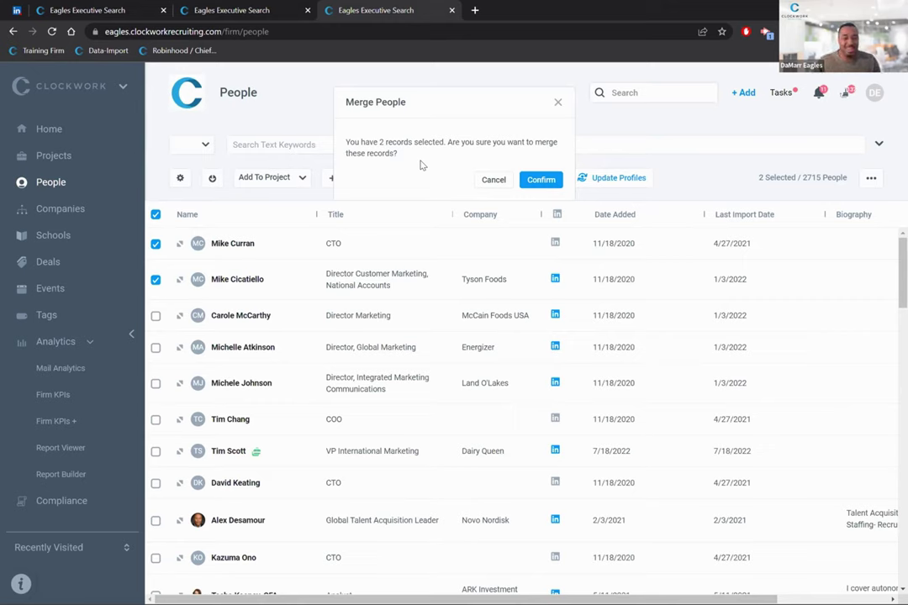
left_click(492, 180)
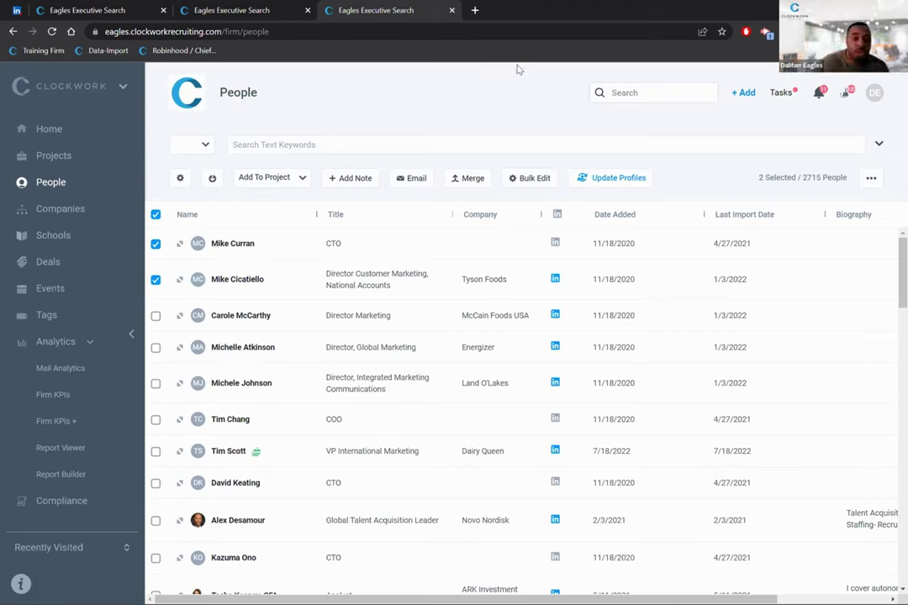
- Open data-import.clockworkrecruiting.com in a new browser tab
left_click(475, 10)
type("da")
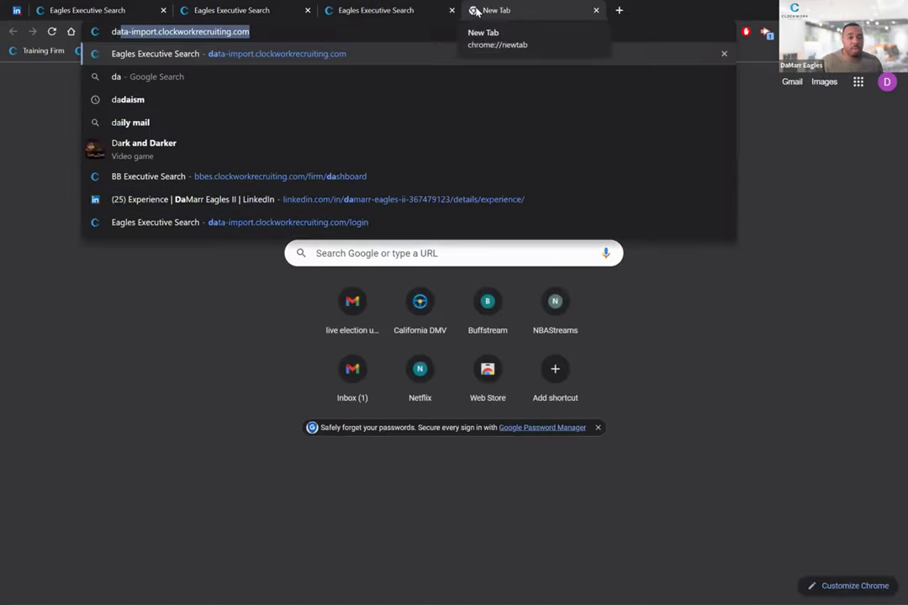
key("Return")
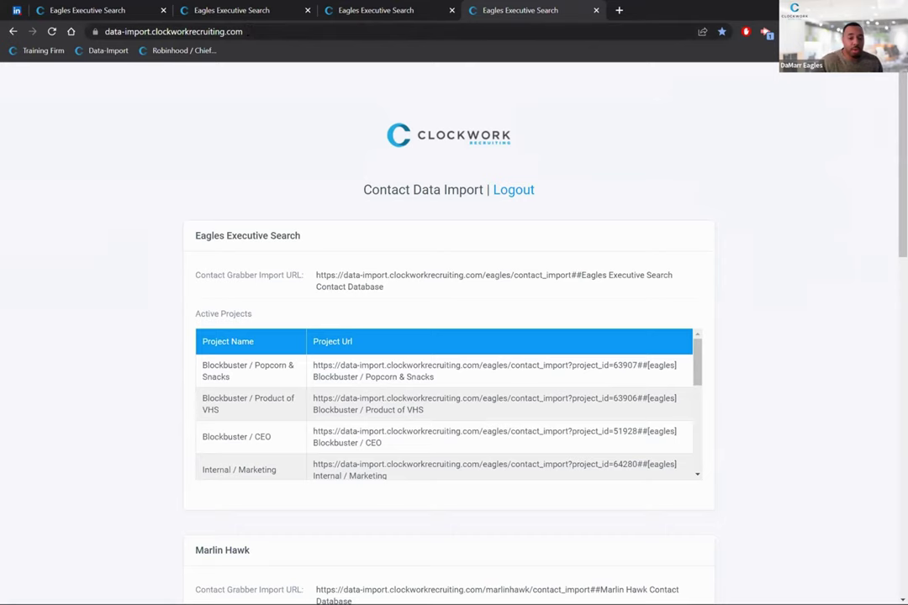
- Copy the Popcorn & Snacks project's import URL from the Contact Data Import page
triple_click(320, 271)
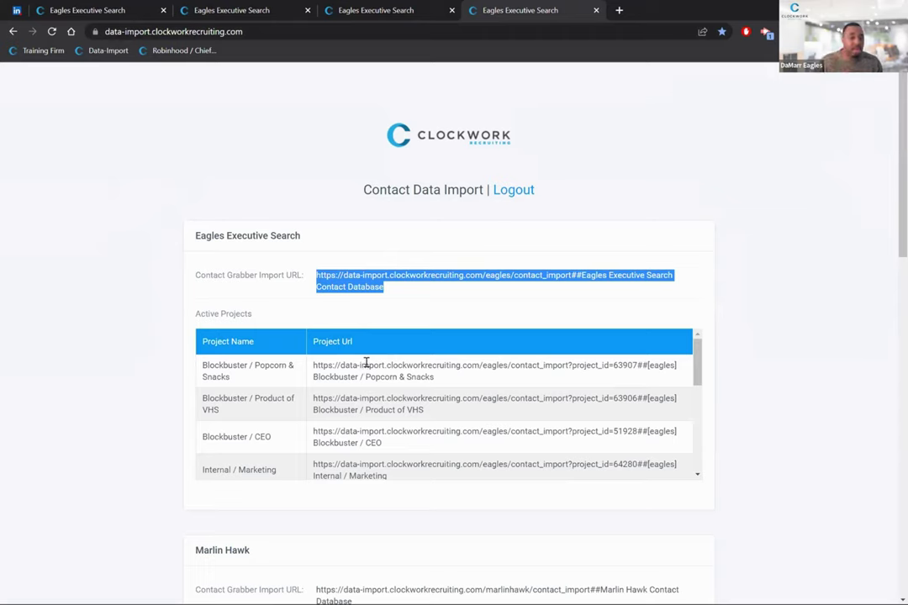
left_click_drag(435, 377, 361, 366)
left_click(446, 379)
left_click_drag(435, 378, 315, 366)
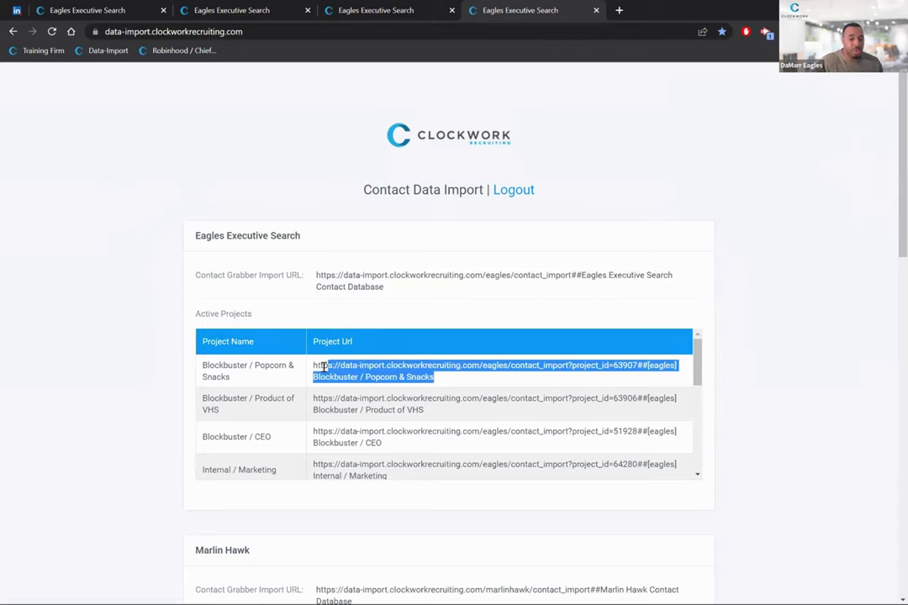
right_click(328, 373)
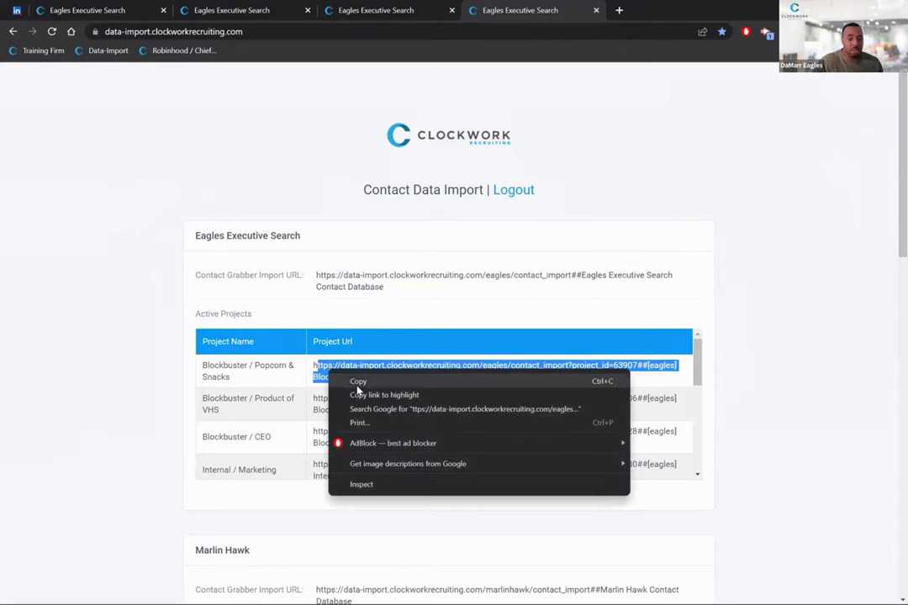
left_click(356, 379)
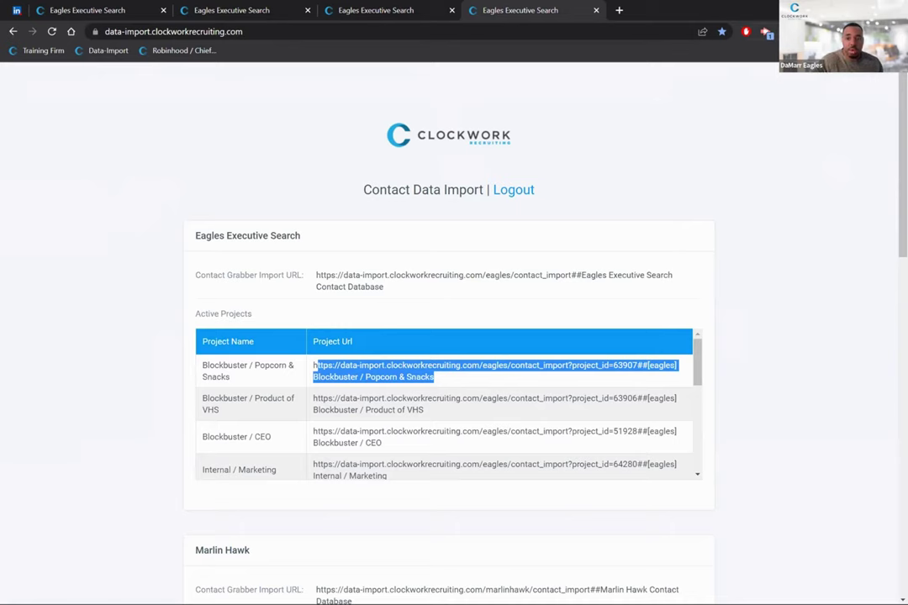
right_click(765, 31)
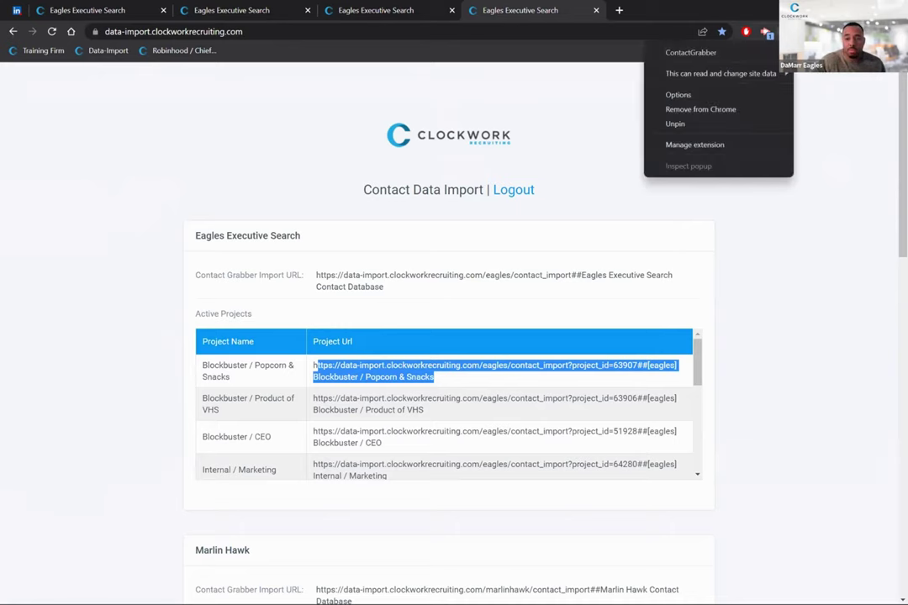
- Paste the Popcorn & Snacks URL as a new Contact Grabber destination line and save the options
left_click(723, 94)
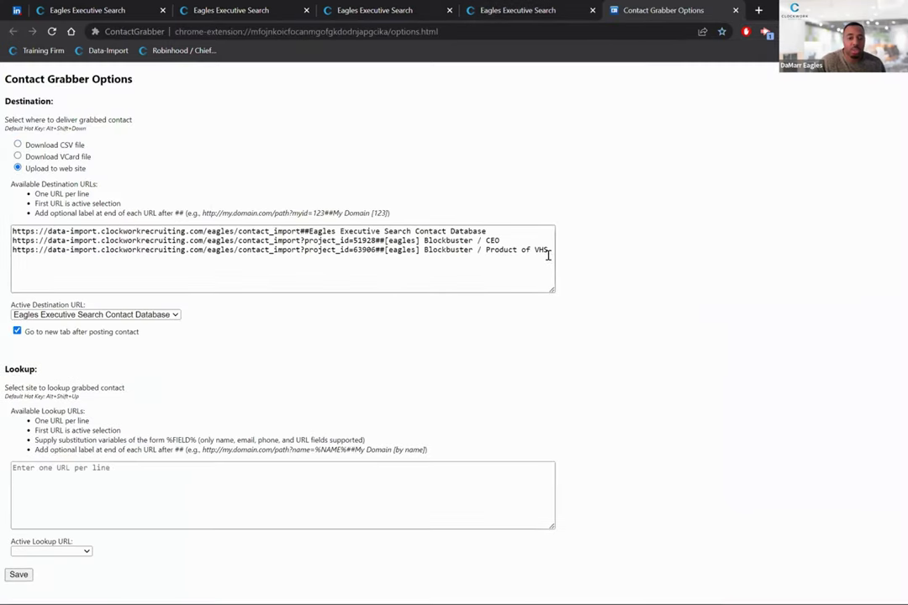
key("Return")
key("ctrl+v")
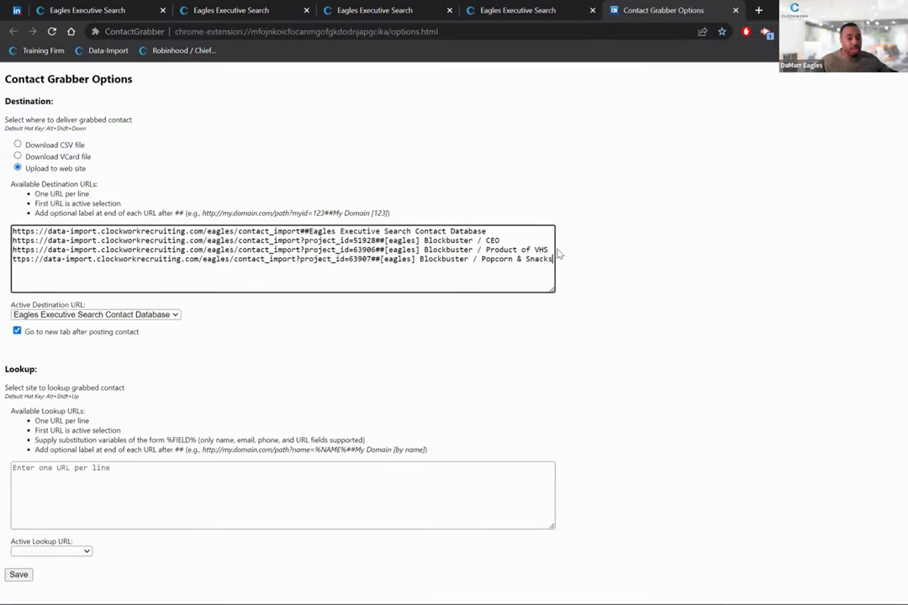
left_click(19, 575)
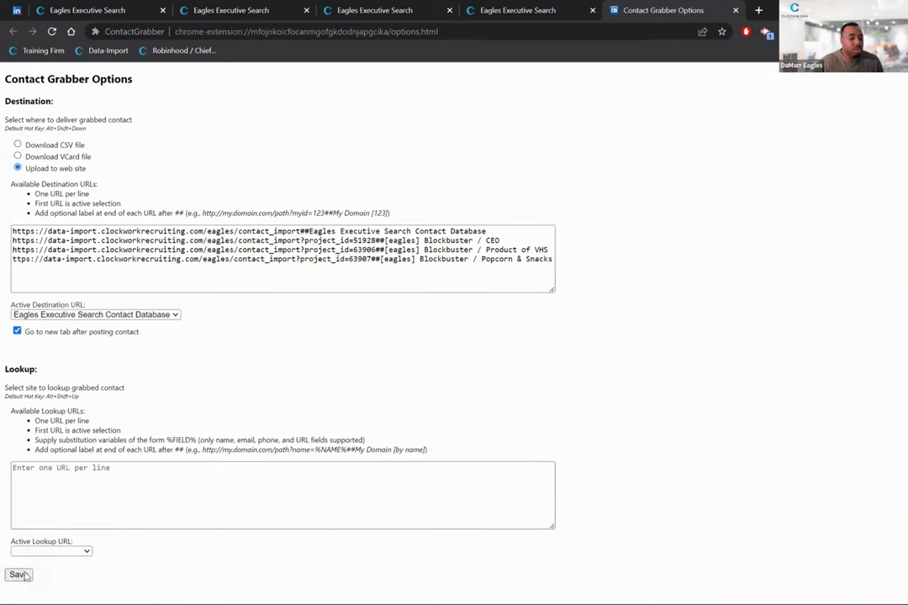
left_click(736, 11)
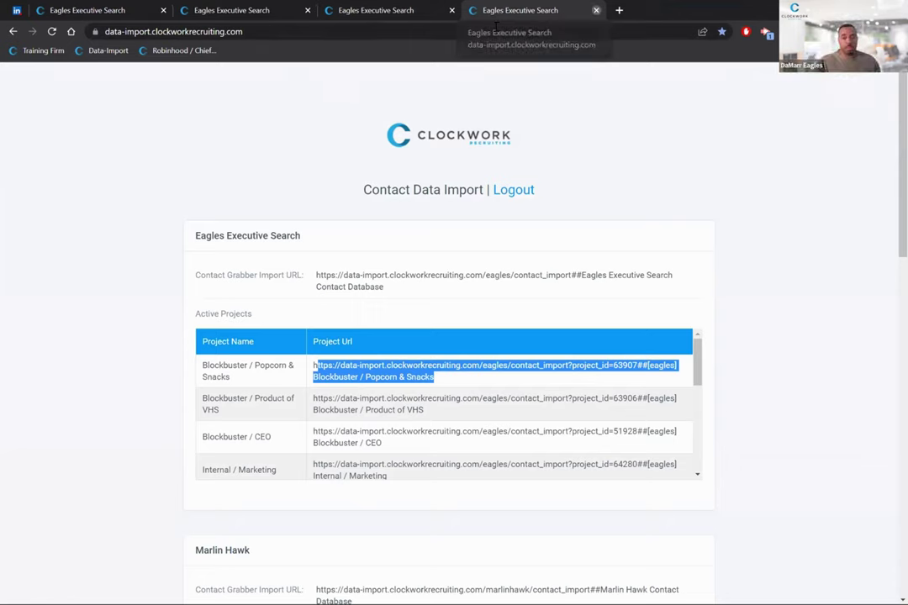
- Close the data import tab and show the Projects list in the first Clockwork tab
left_click(596, 11)
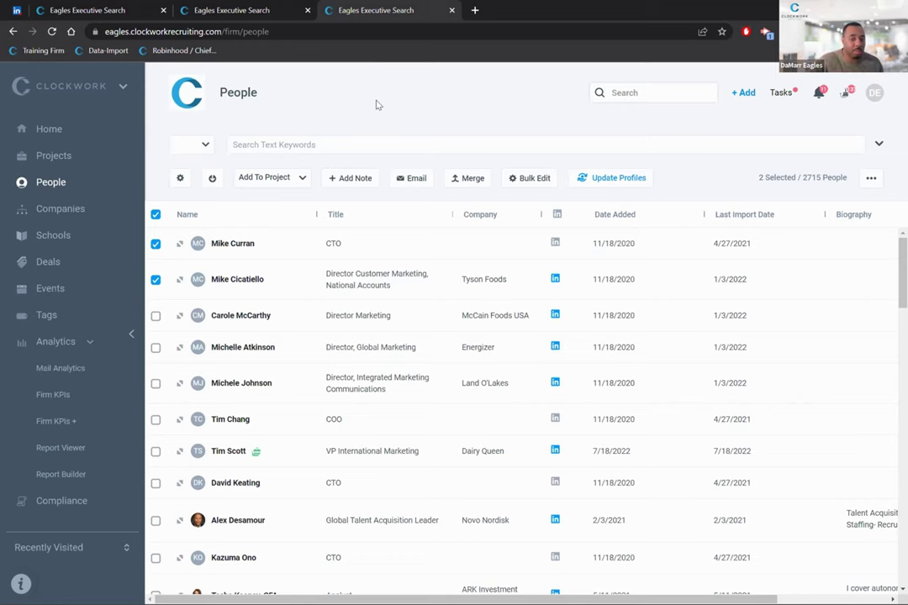
left_click(230, 9)
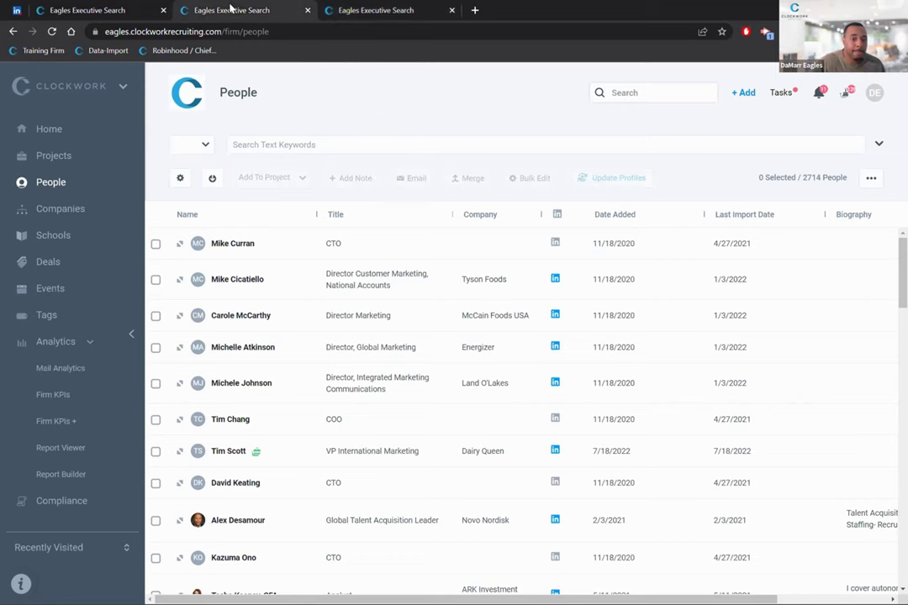
left_click(117, 10)
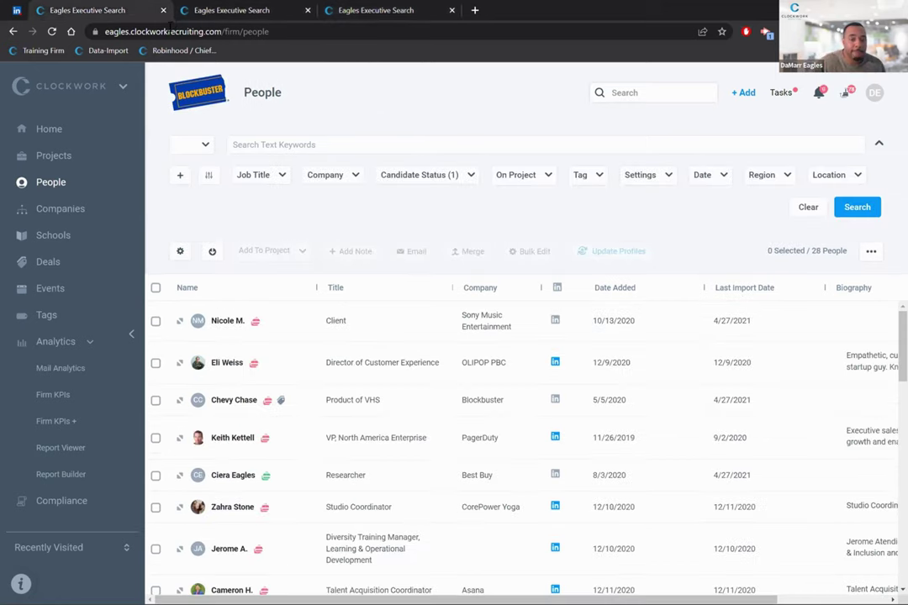
left_click(103, 157)
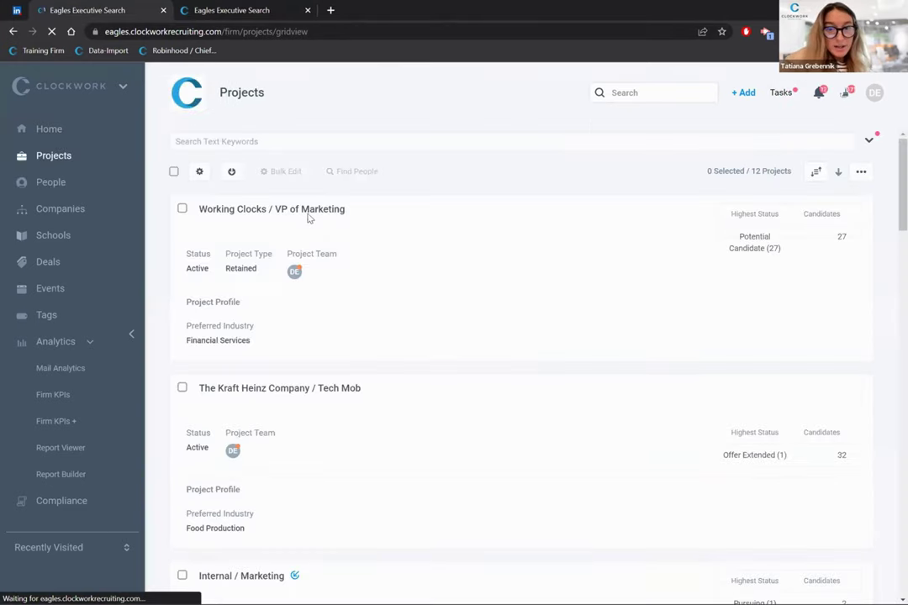
- Show the Working Clocks / VP of Marketing project's candidates in Grid View
left_click(307, 212)
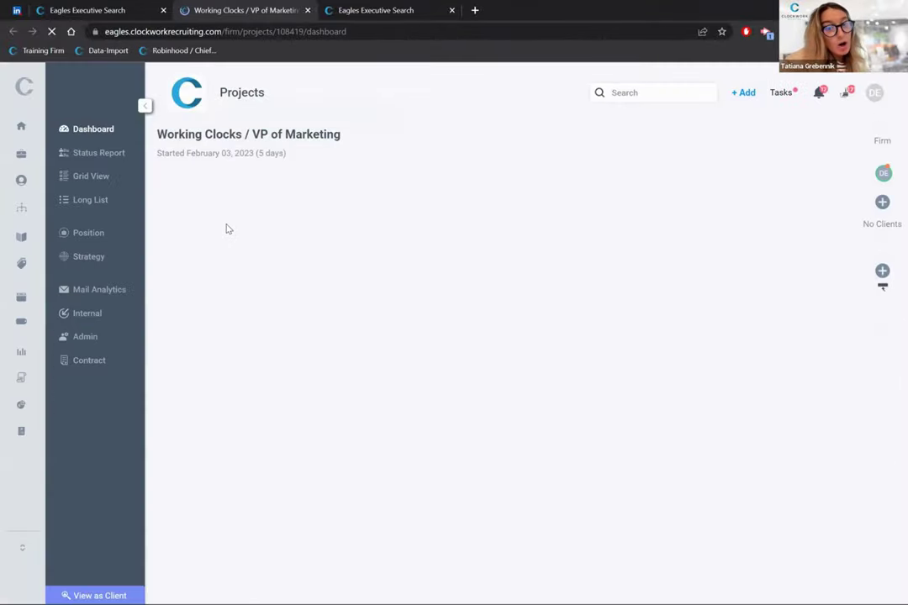
left_click(99, 181)
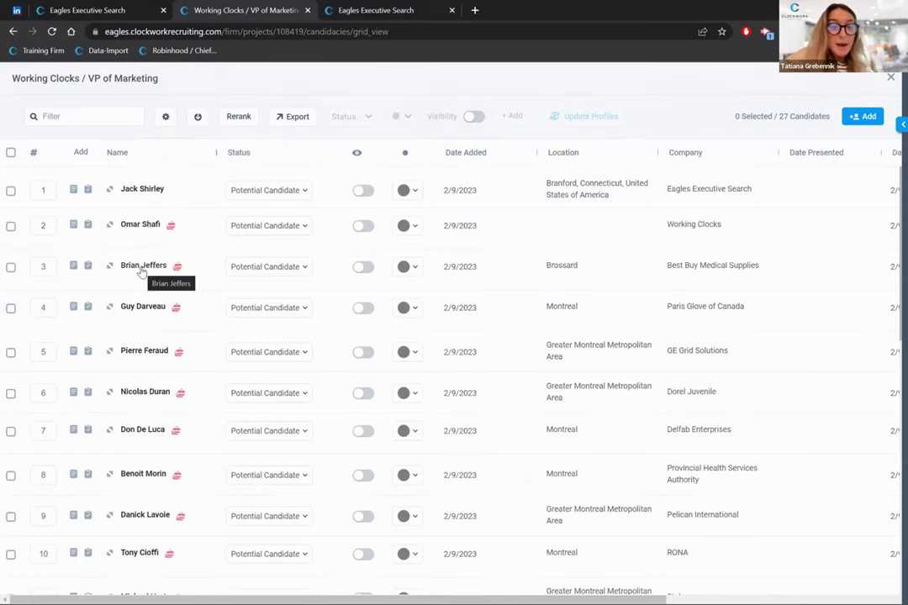
- Check the second and fourth candidates' other projects, then open the third candidate's profile
mouse_move(376, 6)
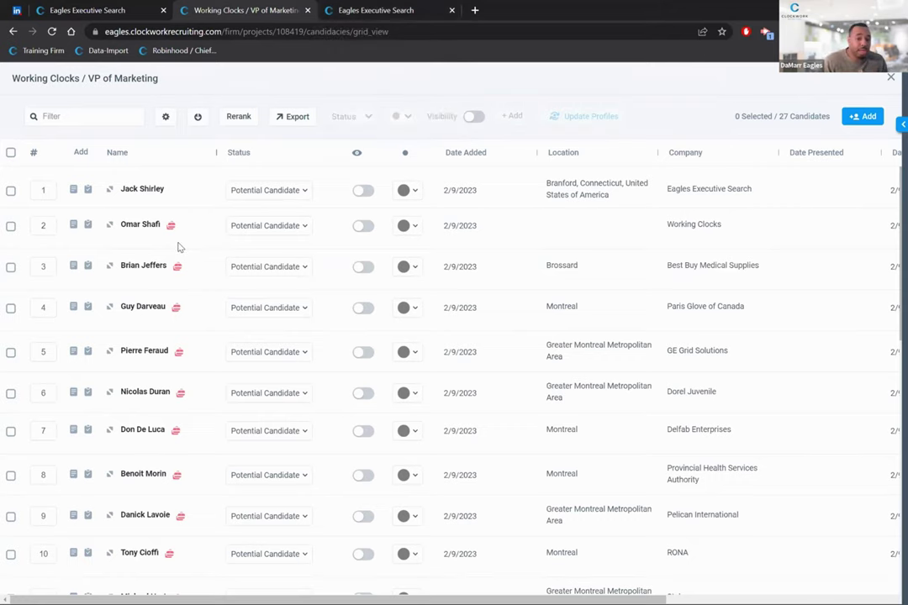
mouse_move(171, 229)
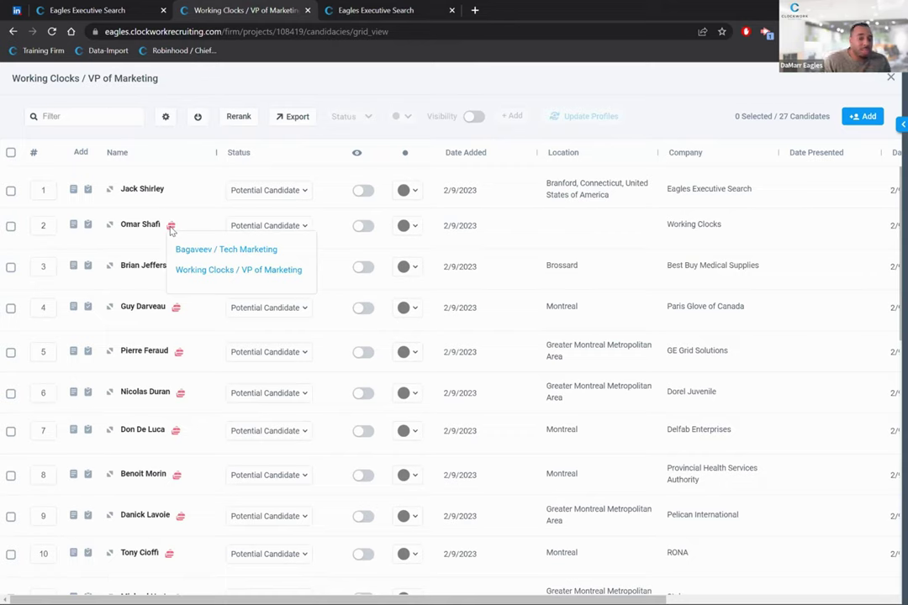
mouse_move(176, 309)
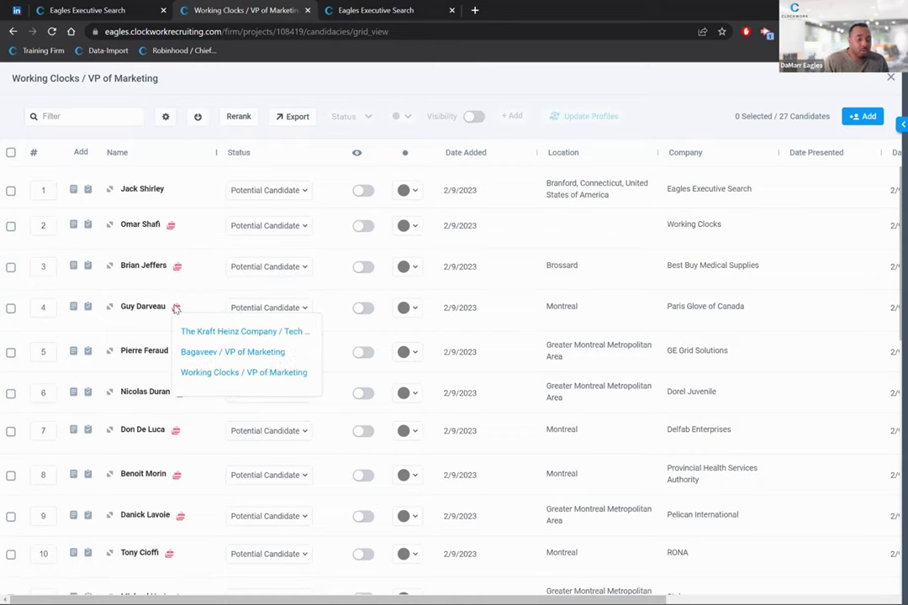
left_click(147, 267)
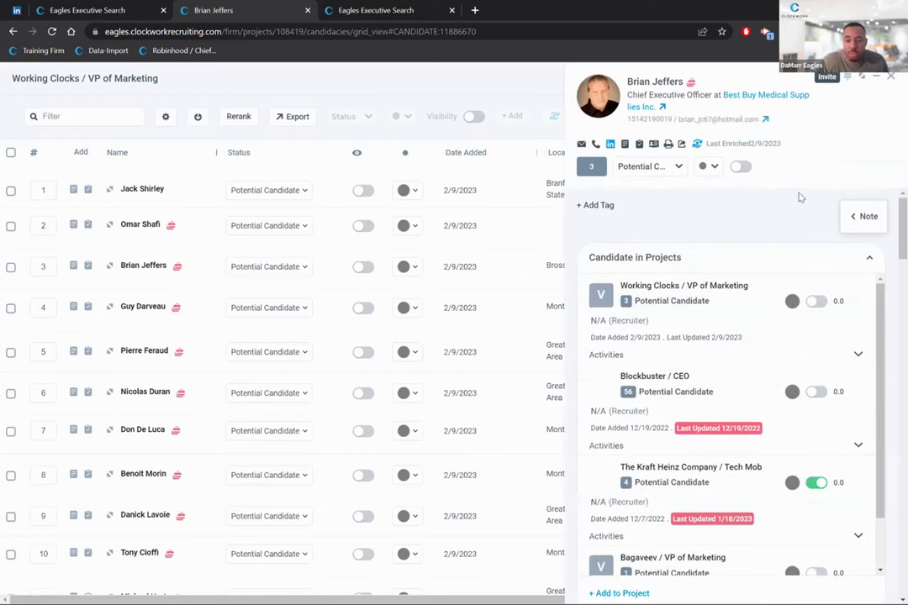
- Review the third candidate's projects, contact details, biography and positions, then close the panel
scroll(807, 252, "down", 5)
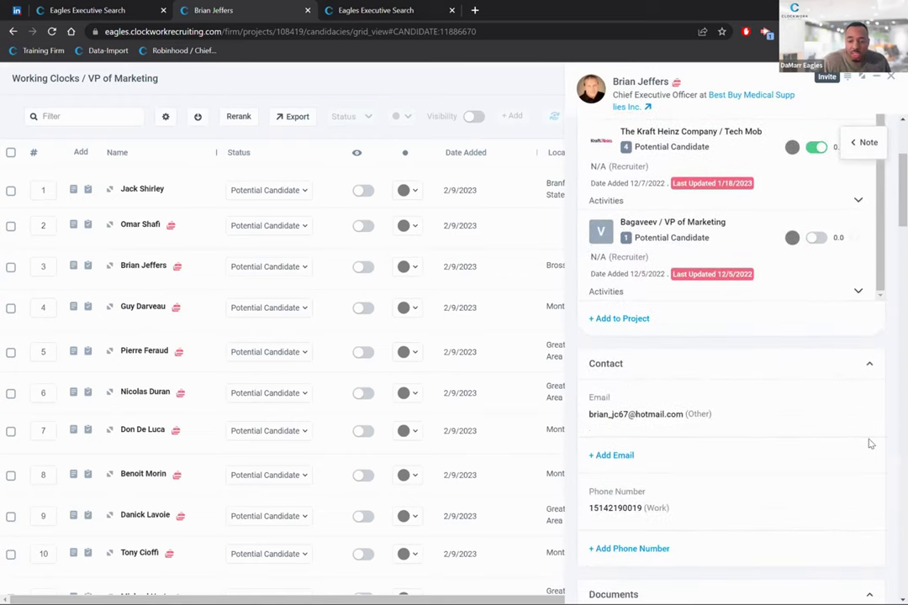
scroll(871, 444, "down", 5)
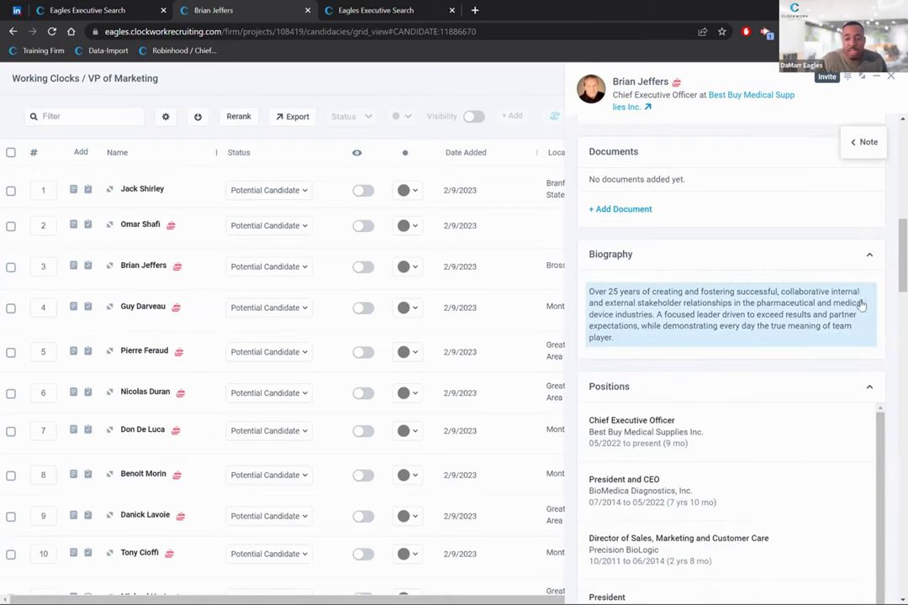
scroll(861, 305, "down", 3)
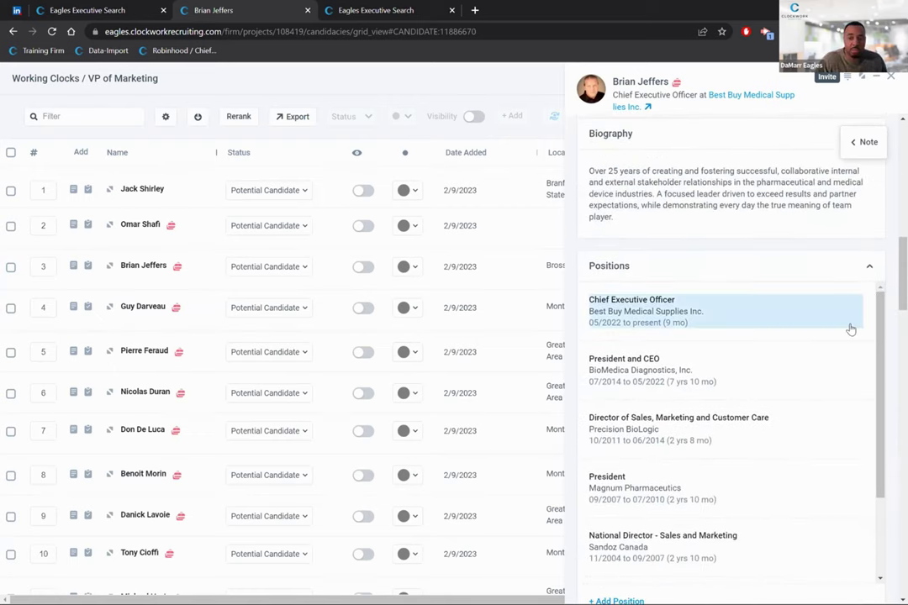
scroll(845, 345, "down", 5)
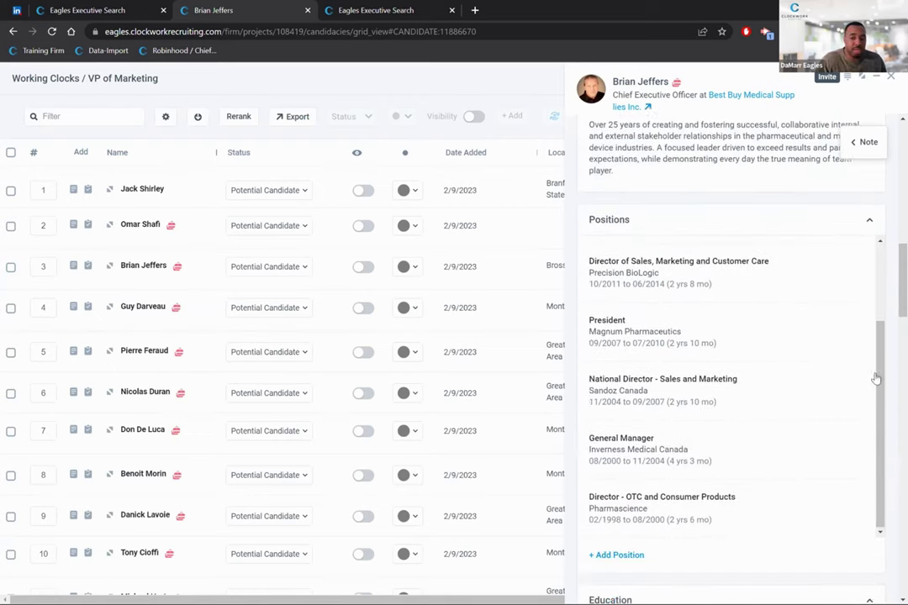
scroll(810, 335, "up", 5)
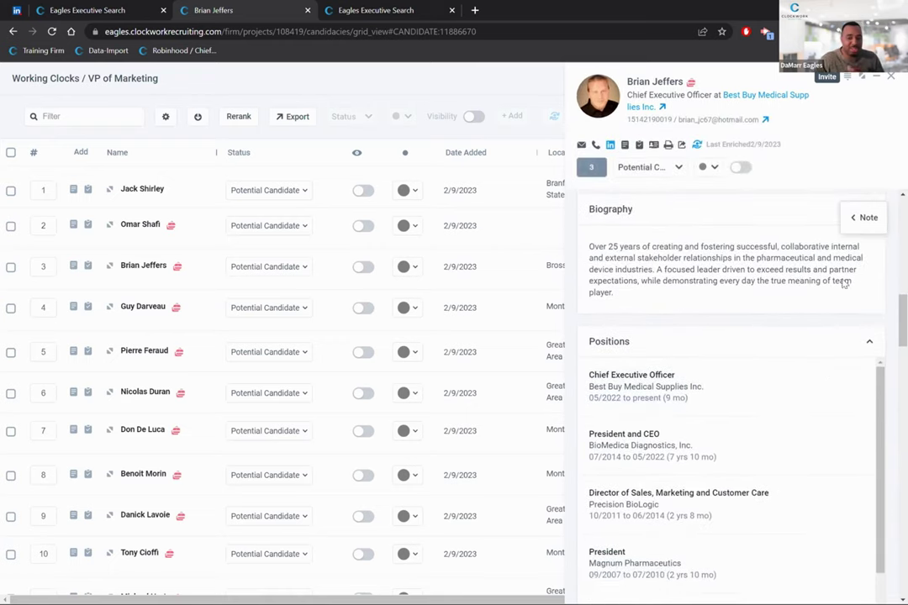
left_click(891, 77)
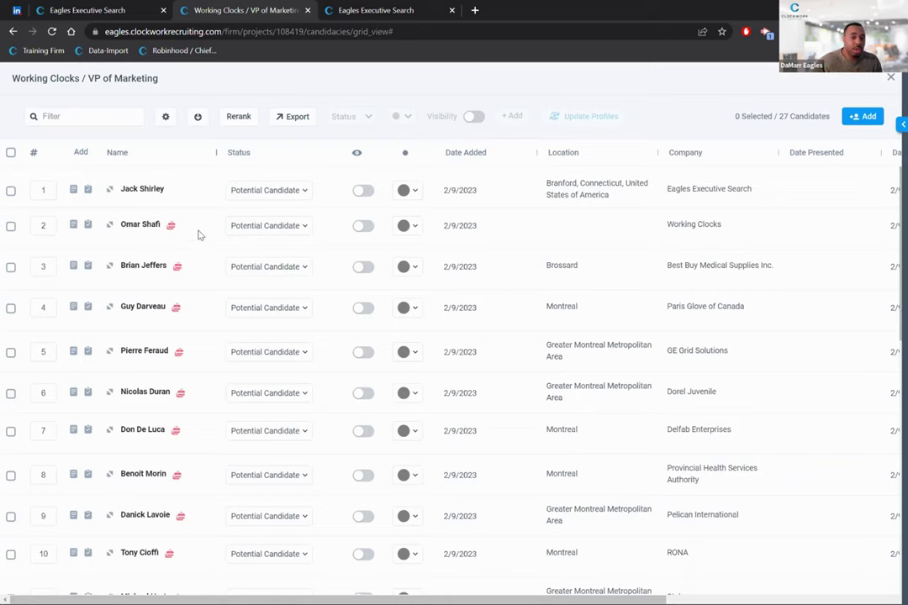
- Add the first three candidates in the grid to the Blockbuster / CEO project
left_click(10, 153)
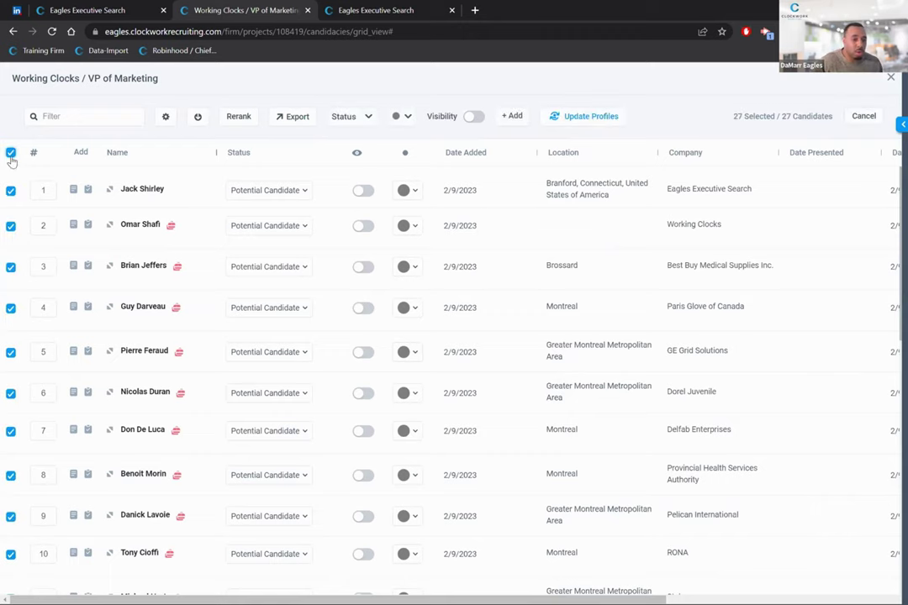
left_click(10, 153)
left_click(11, 190)
left_click(10, 226)
left_click(10, 267)
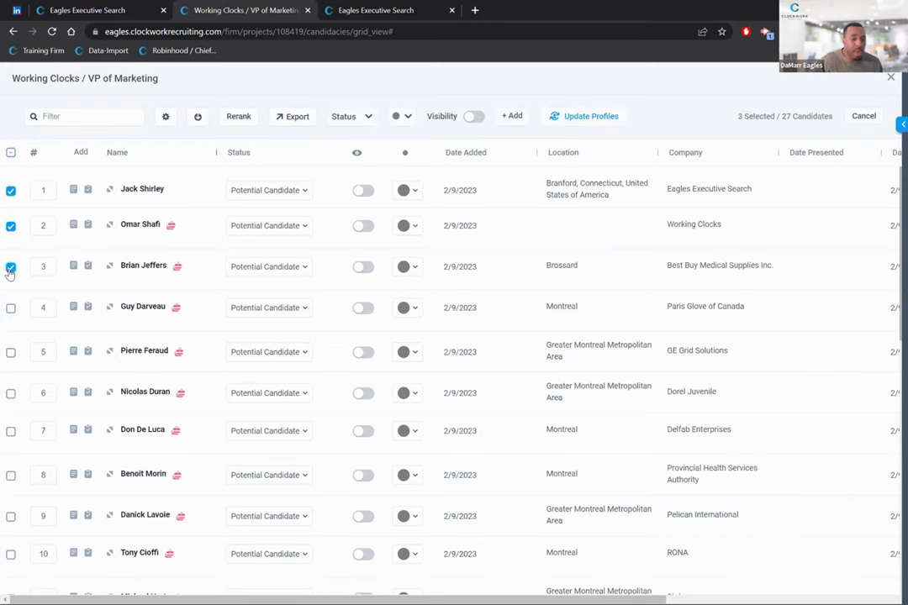
left_click(514, 117)
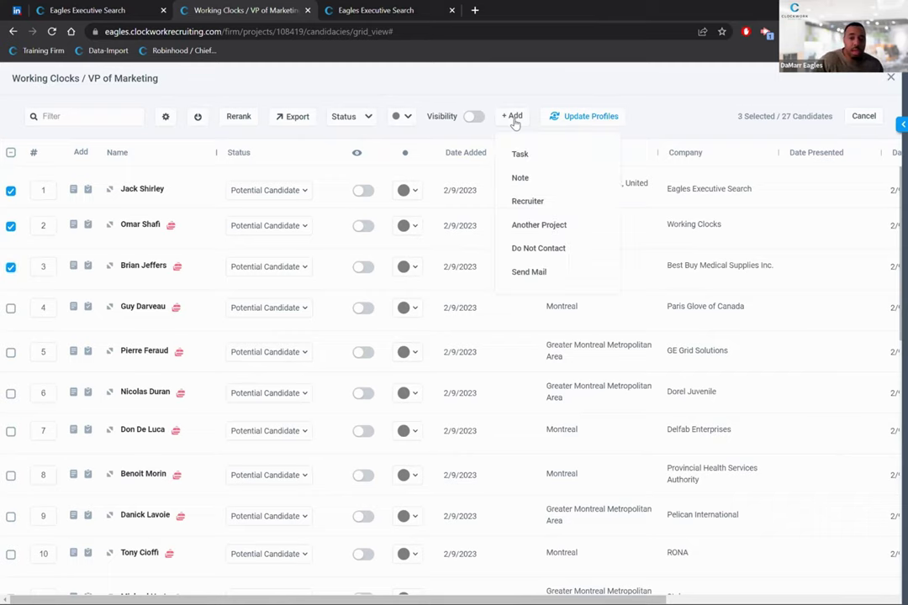
left_click(535, 224)
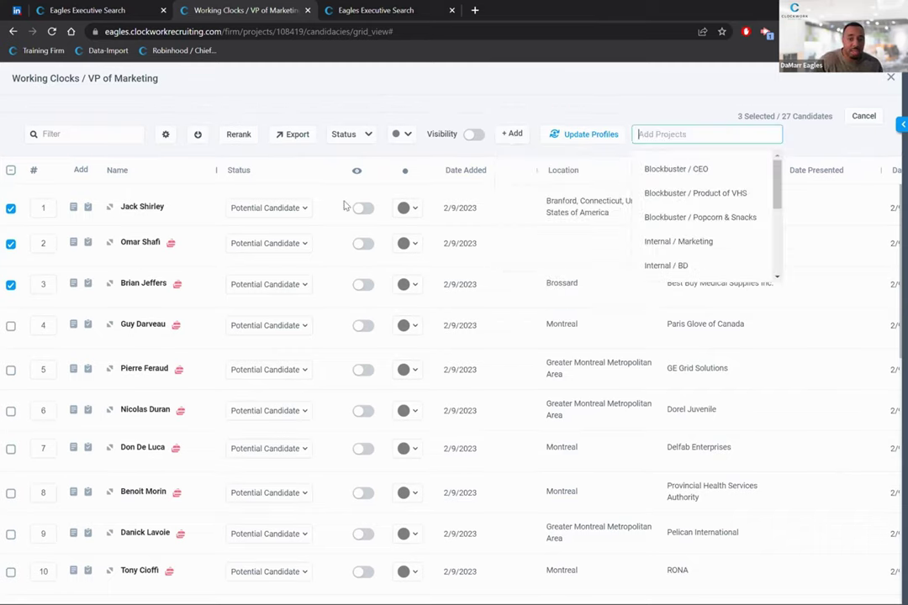
left_click(697, 170)
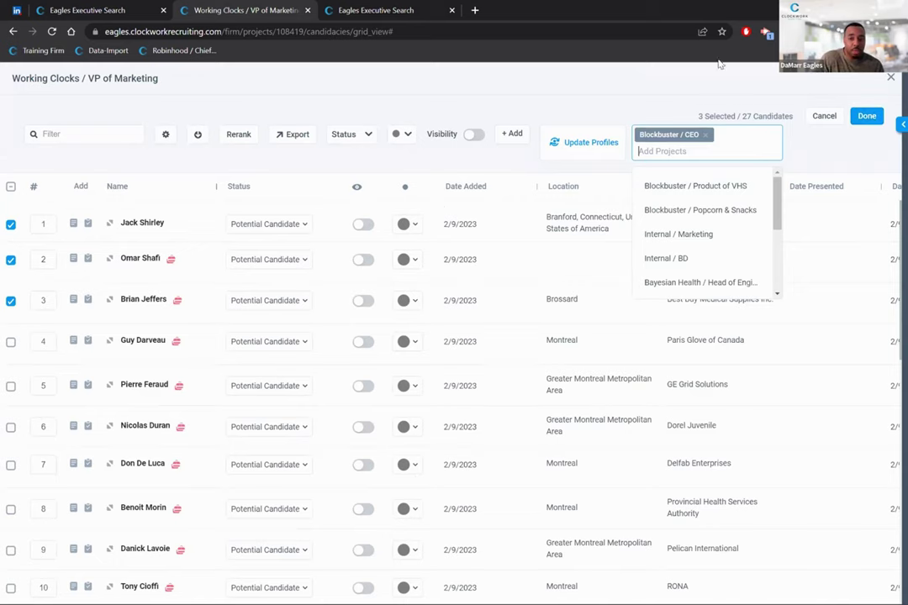
left_click(370, 10)
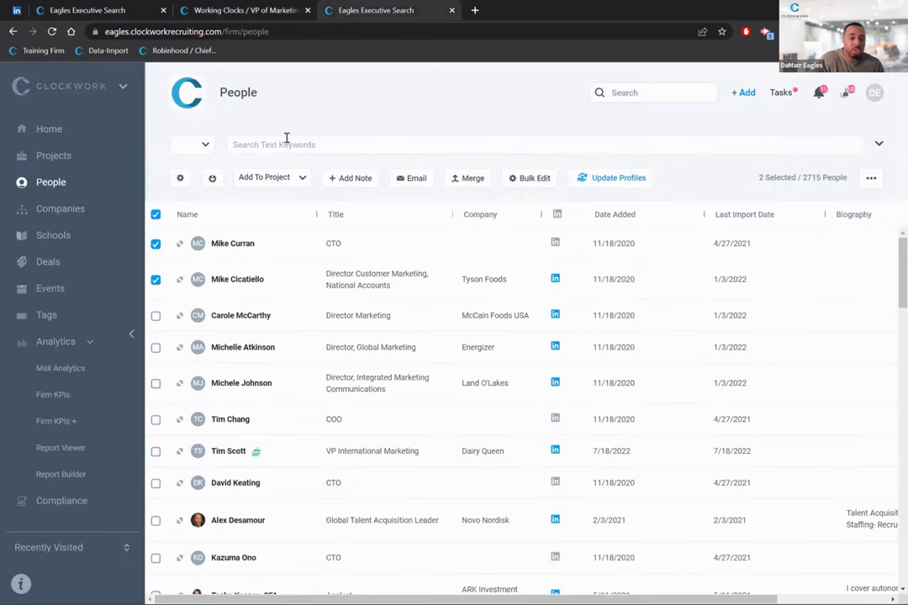
- Clear the current selection and filter the People list to the CEO / Winner Winner project
left_click(155, 219)
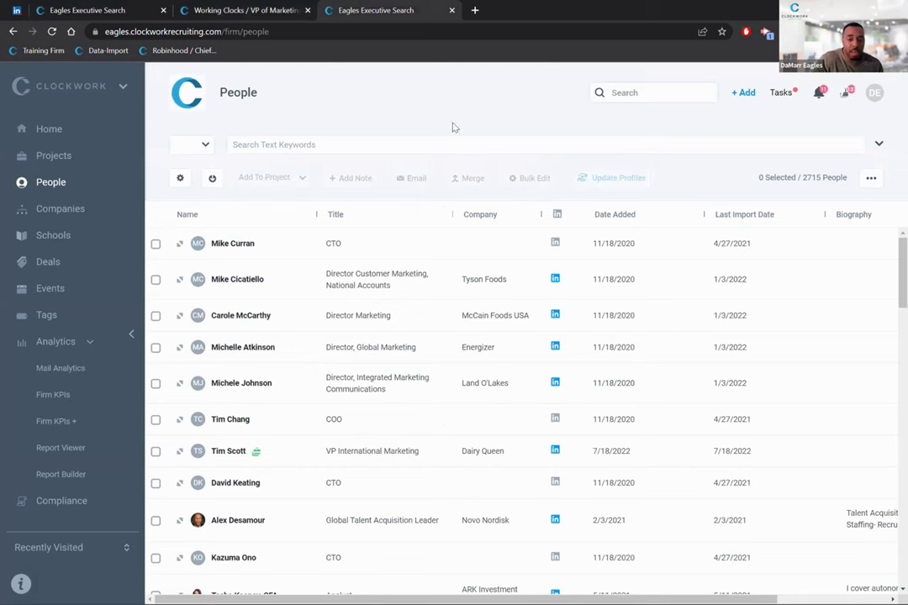
left_click(429, 139)
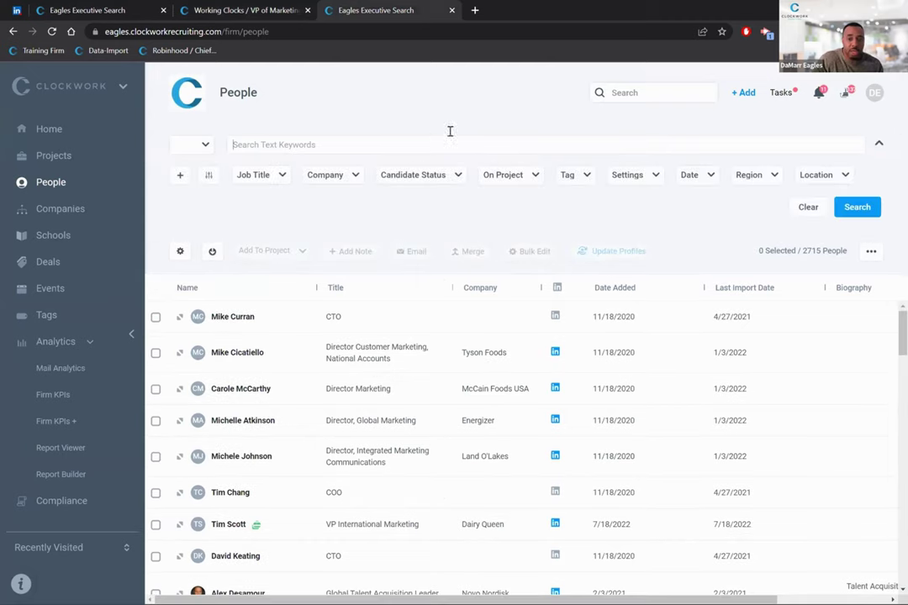
left_click(497, 175)
scroll(595, 284, "down", 2)
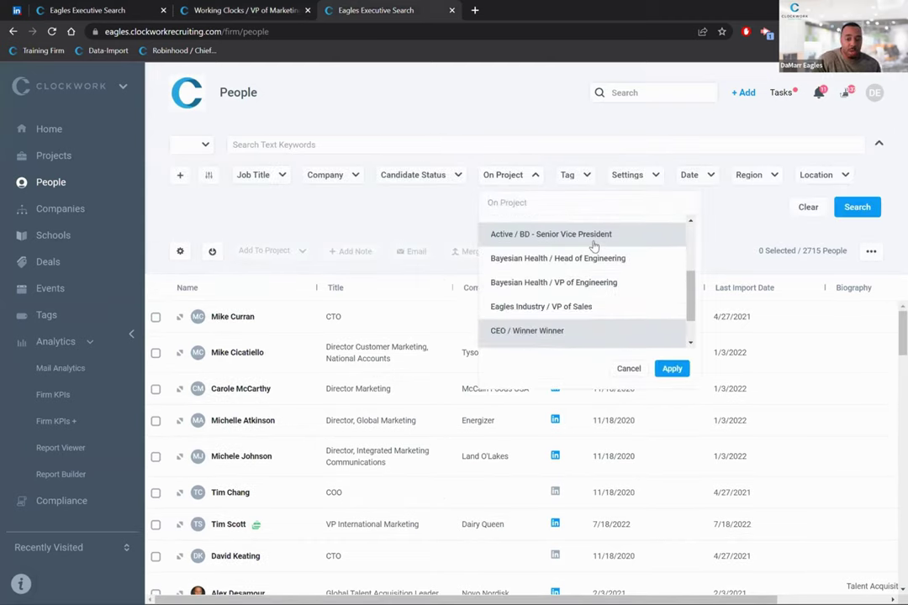
scroll(594, 247, "down", 1)
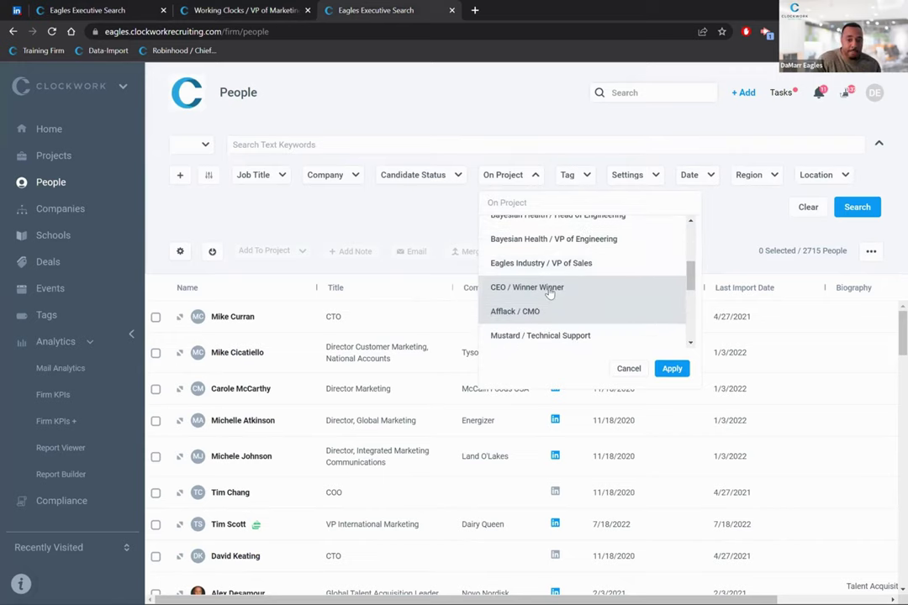
left_click(551, 294)
left_click(671, 386)
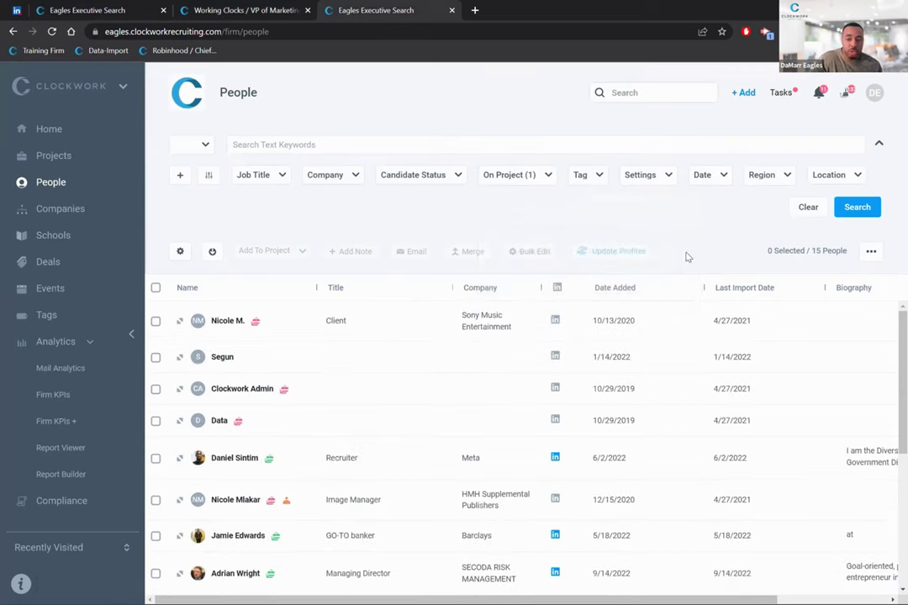
- Add all 15 filtered people to the Working Clocks / VP of Marketing project
left_click(156, 289)
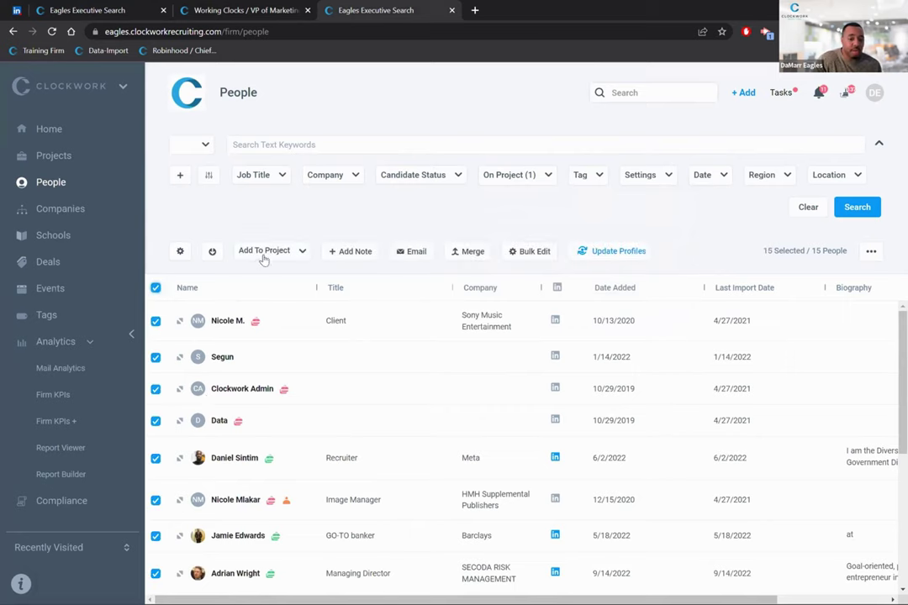
left_click(263, 251)
type("work")
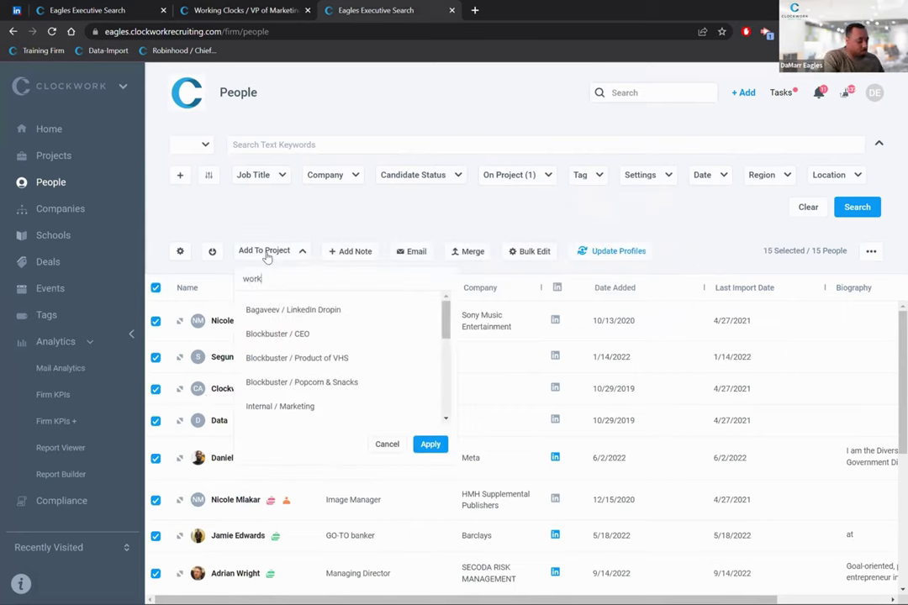
type("ing clocks")
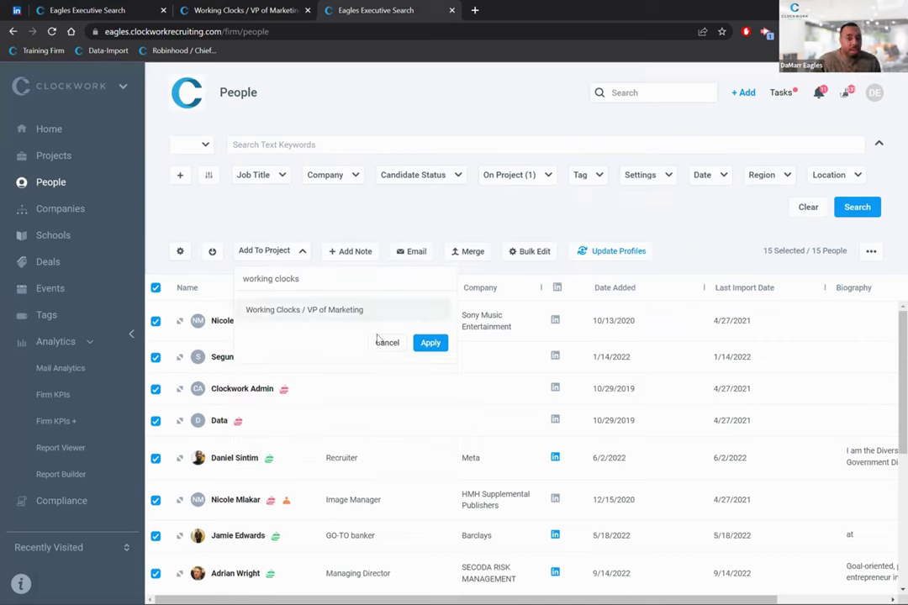
key("Return")
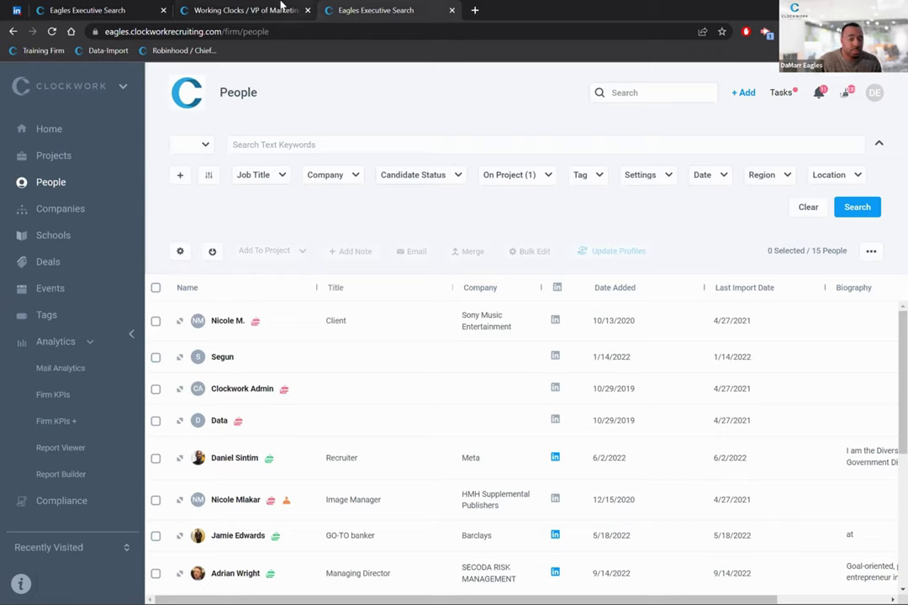